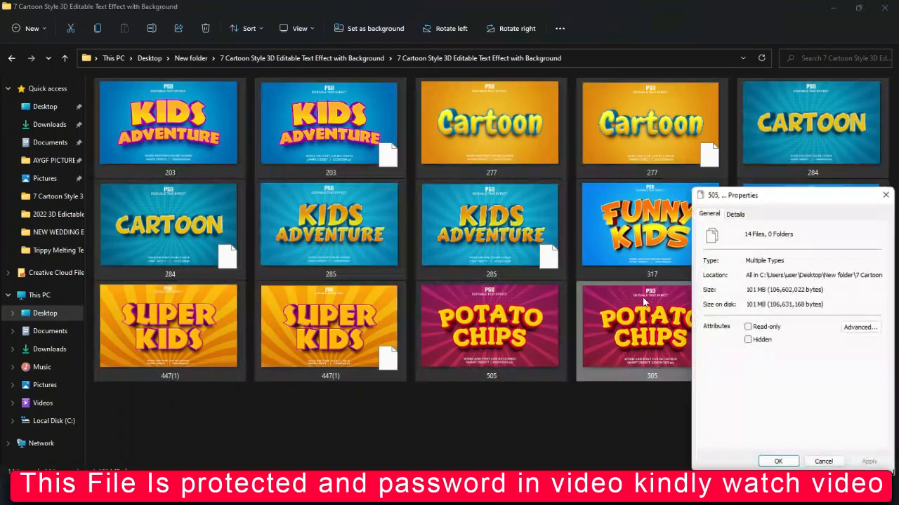
Check the total size of the selected text effect files in their properties, closing the properties and clearing the selection
drag(746, 292, 791, 295)
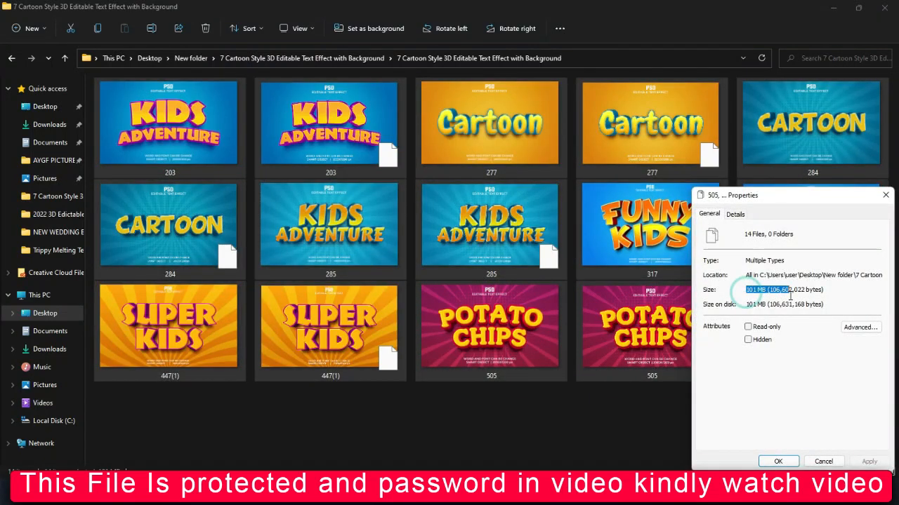
click(778, 462)
click(719, 437)
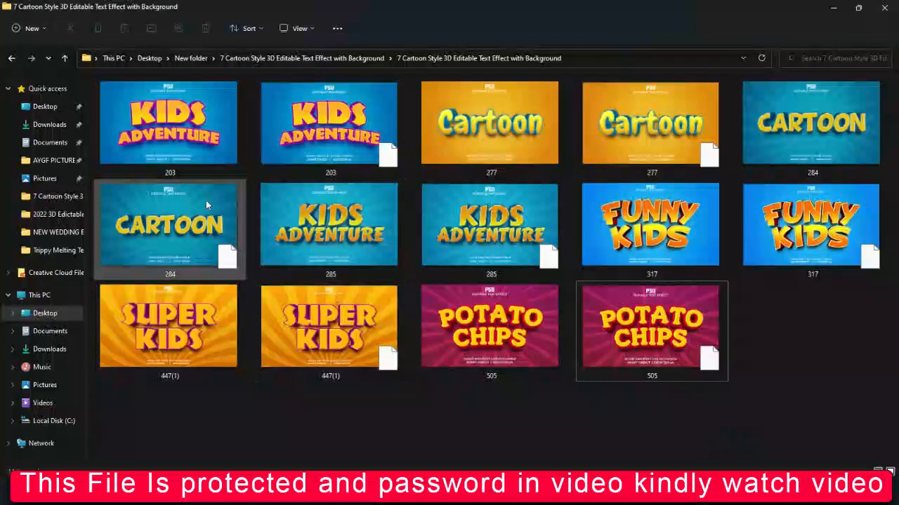
Preview the seven text effect images at large size, from 203 through the Potato Chips design and back, and close the preview
click(172, 163)
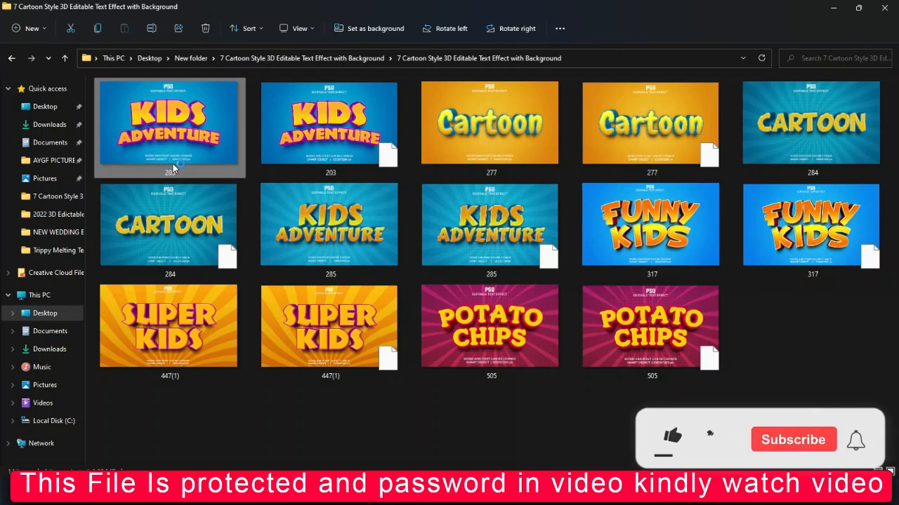
double_click(173, 164)
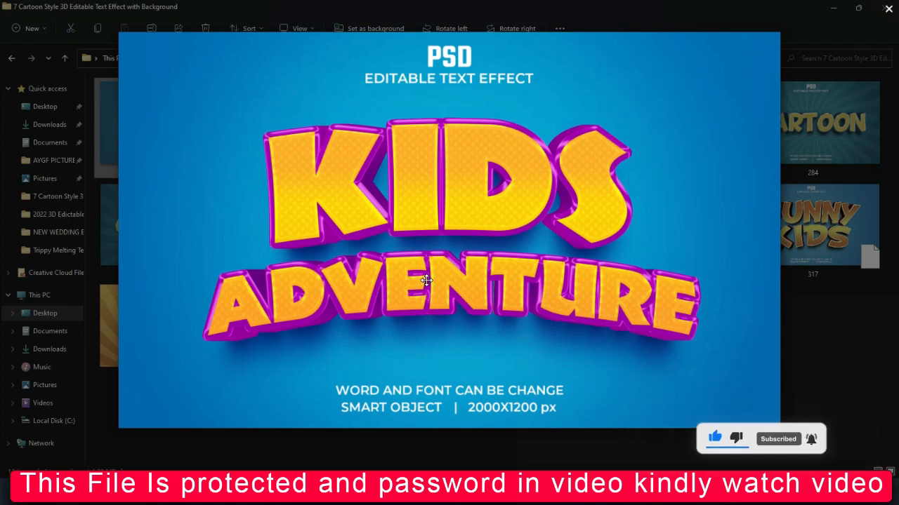
key(Right)
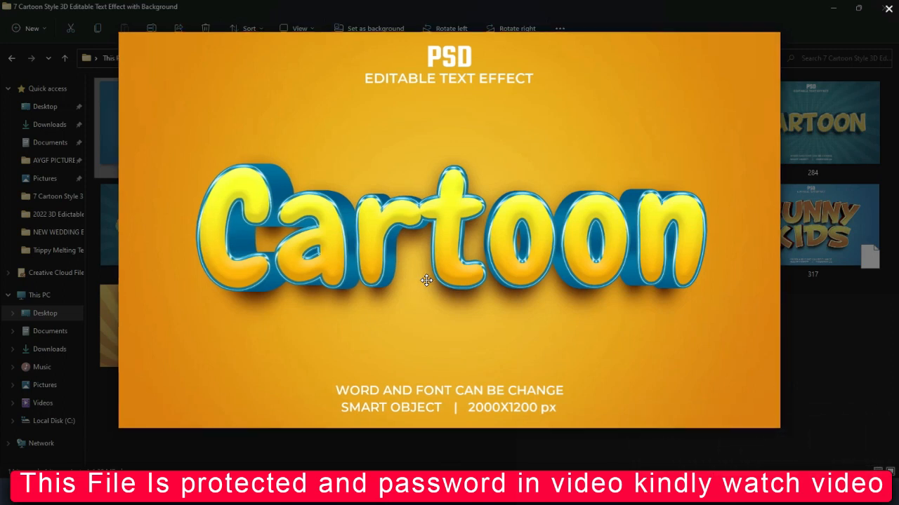
key(Right)
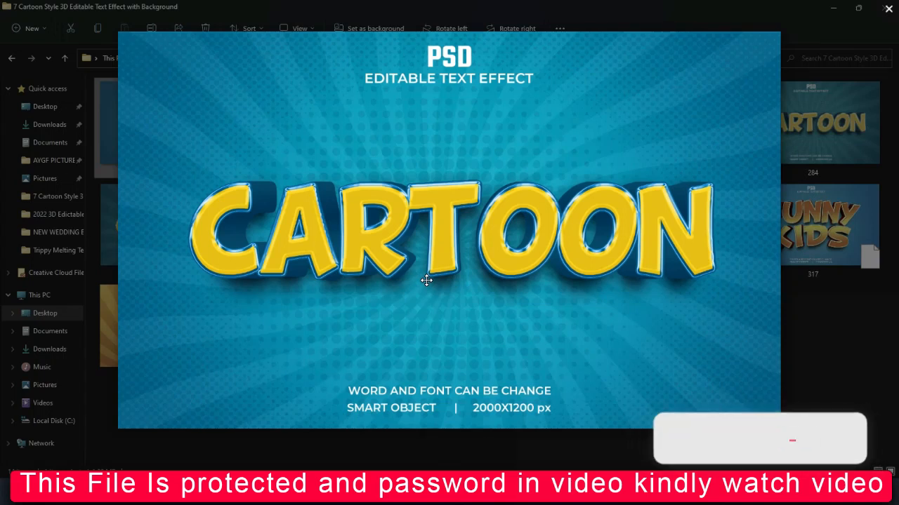
key(Right)
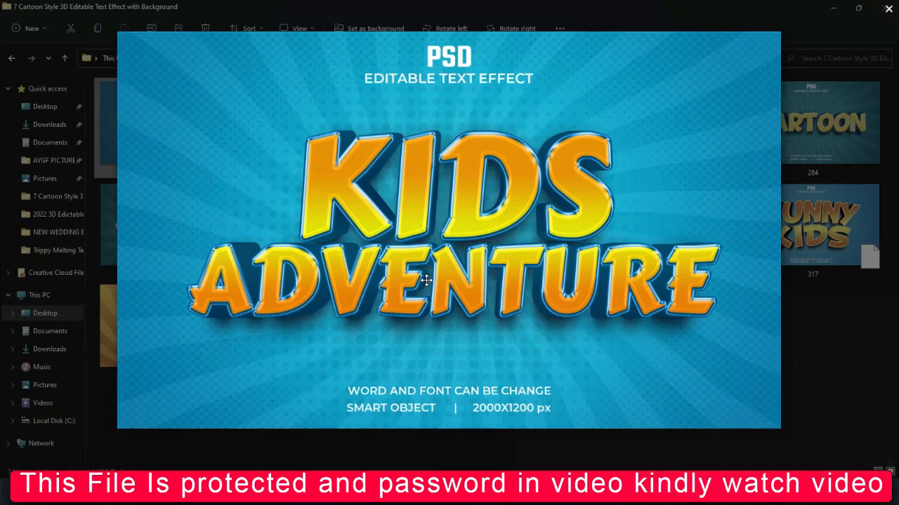
key(Right)
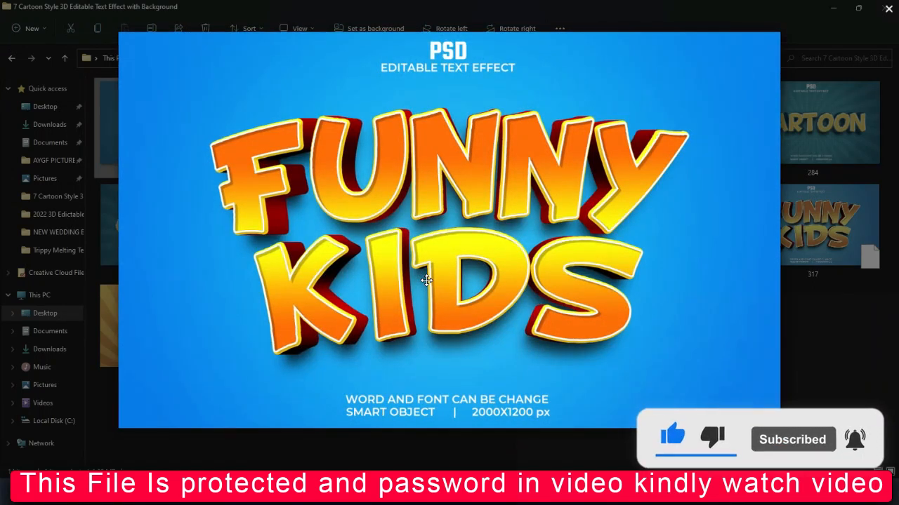
key(Right)
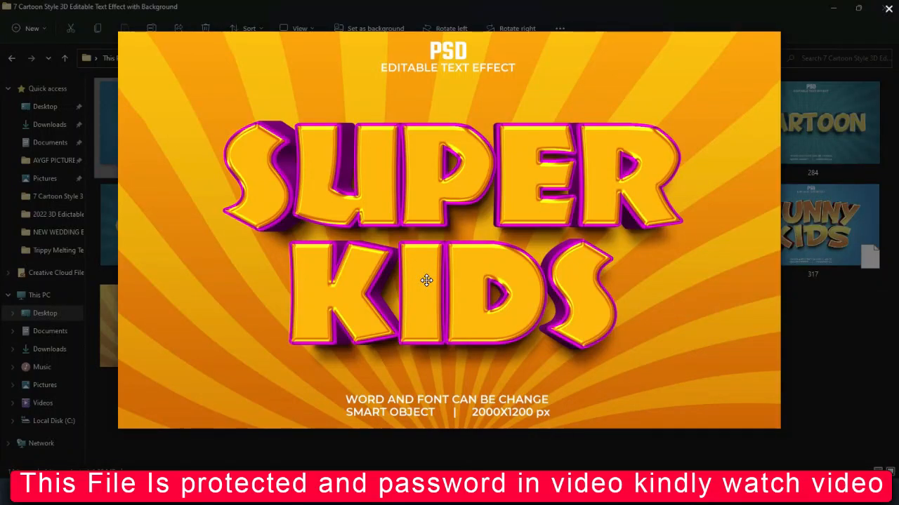
key(Right)
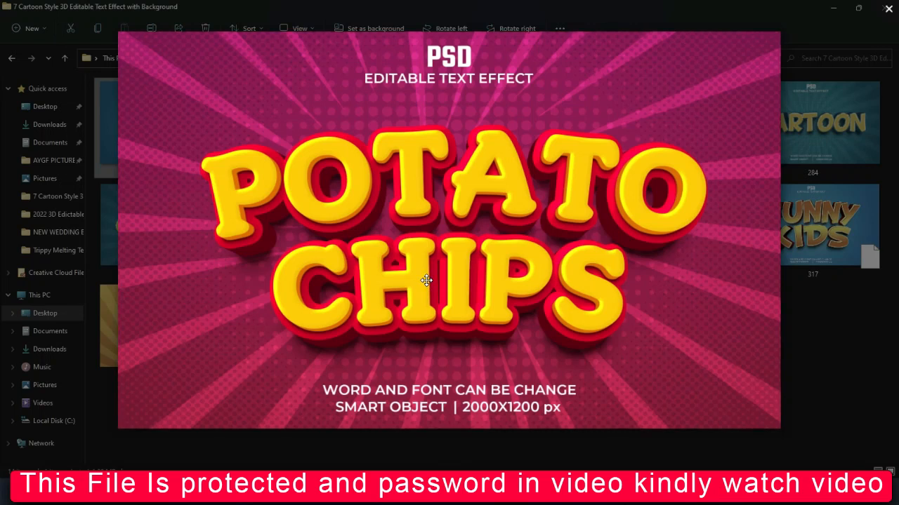
key(Right)
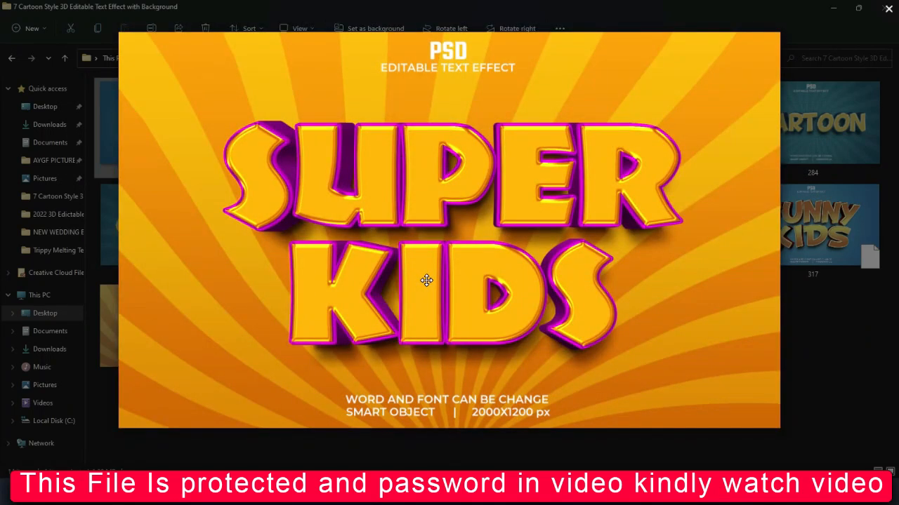
key(Right)
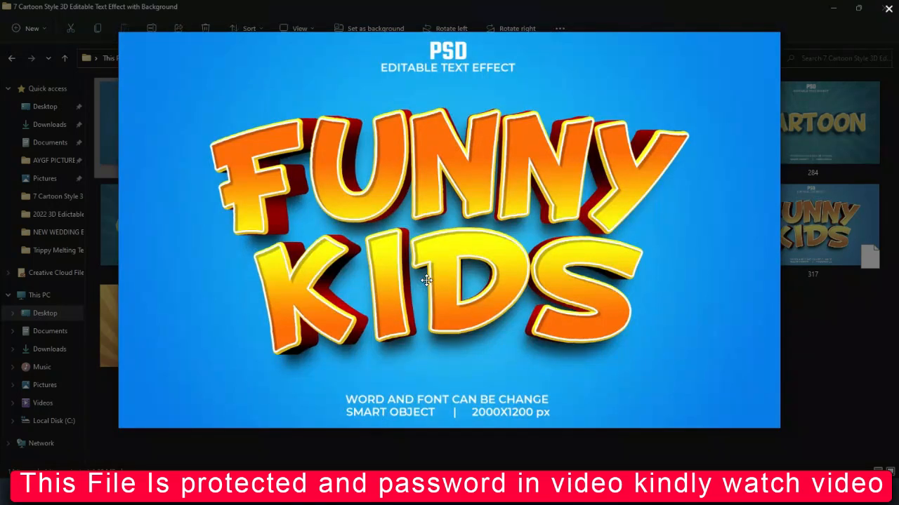
key(Right)
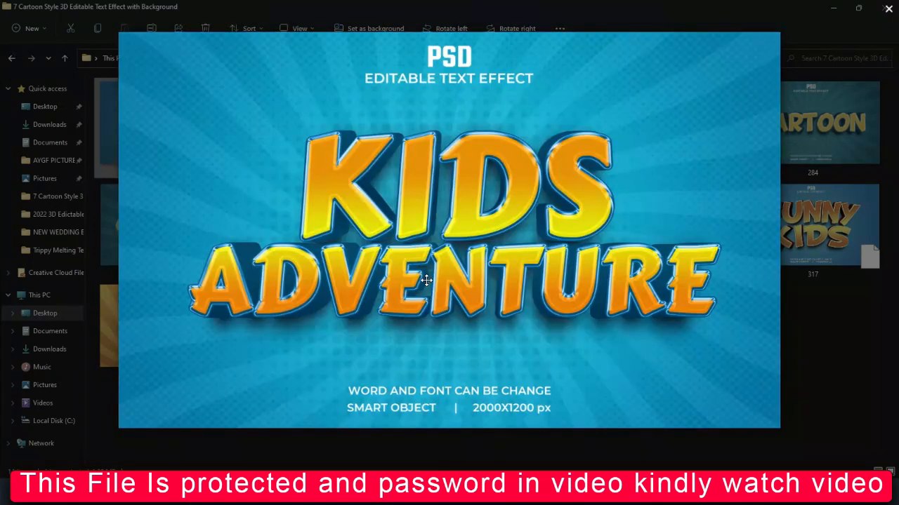
key(Right)
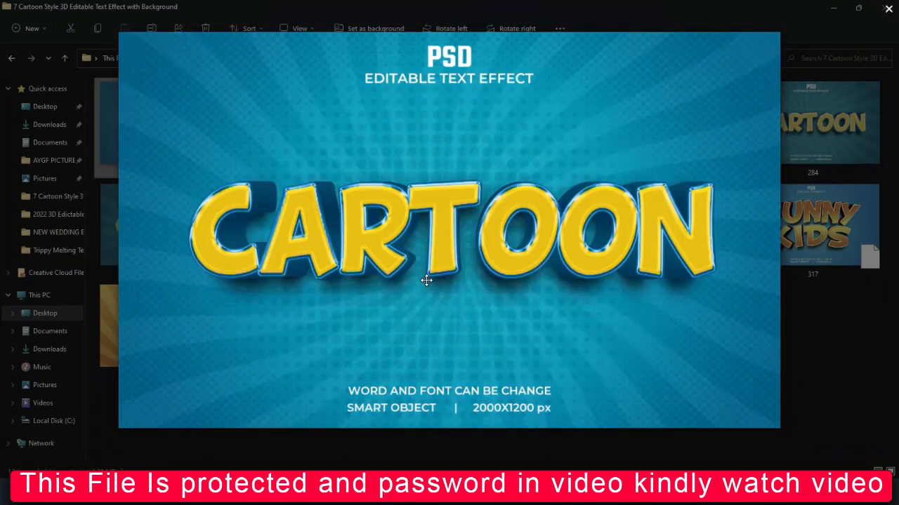
key(Right)
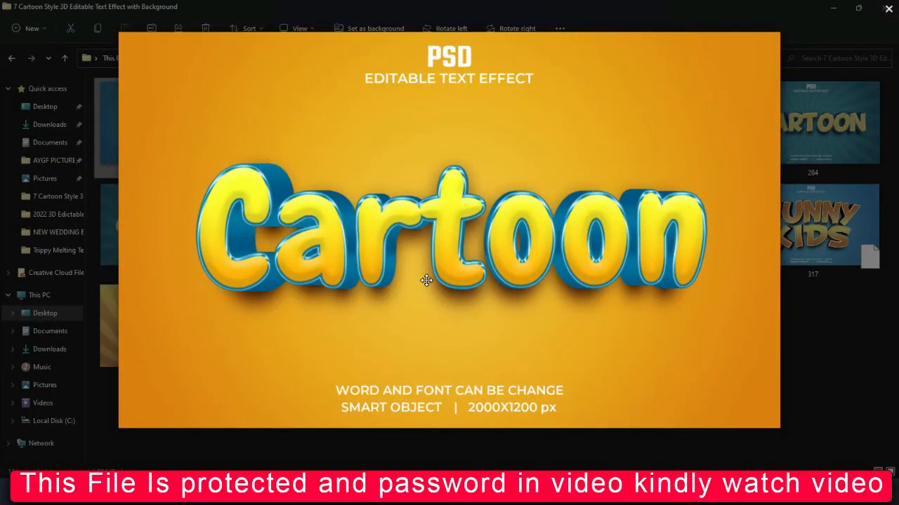
key(Right)
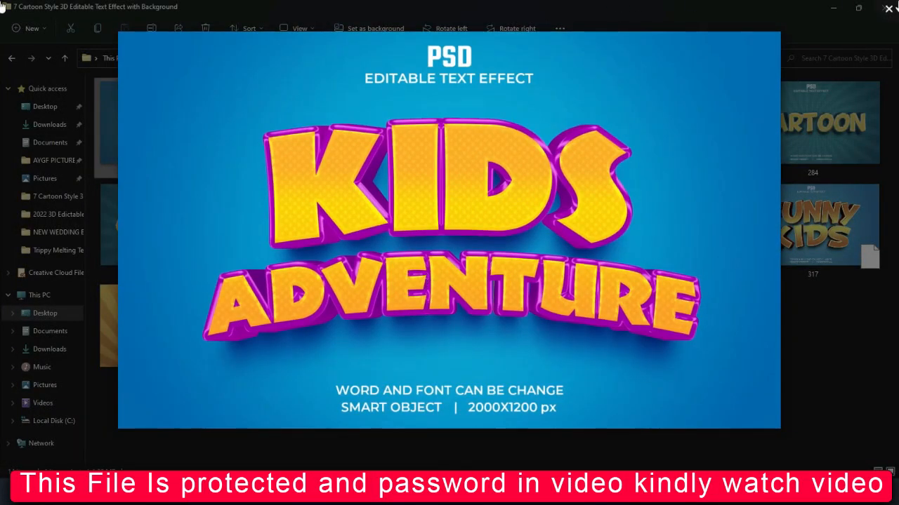
key(Escape)
Open 277.psd in Photoshop and open the contents of its "Place your text here" smart object
click(366, 123)
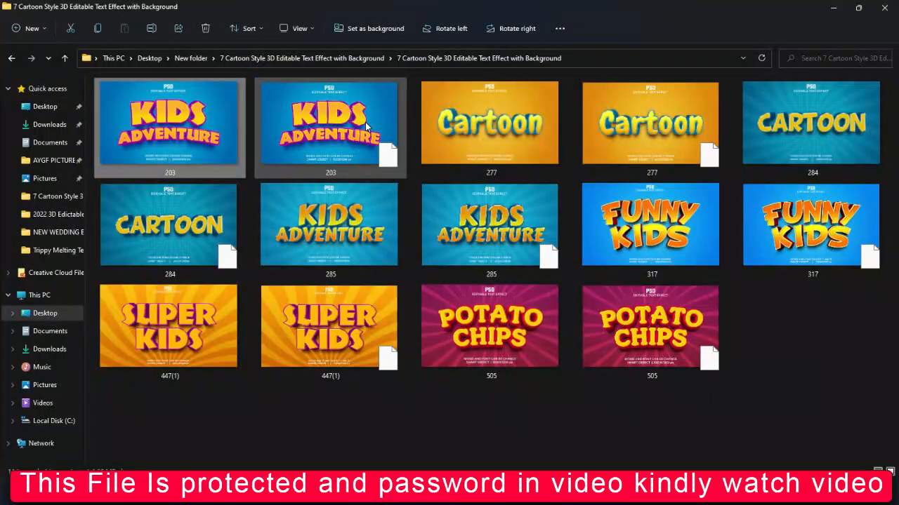
click(441, 132)
click(618, 132)
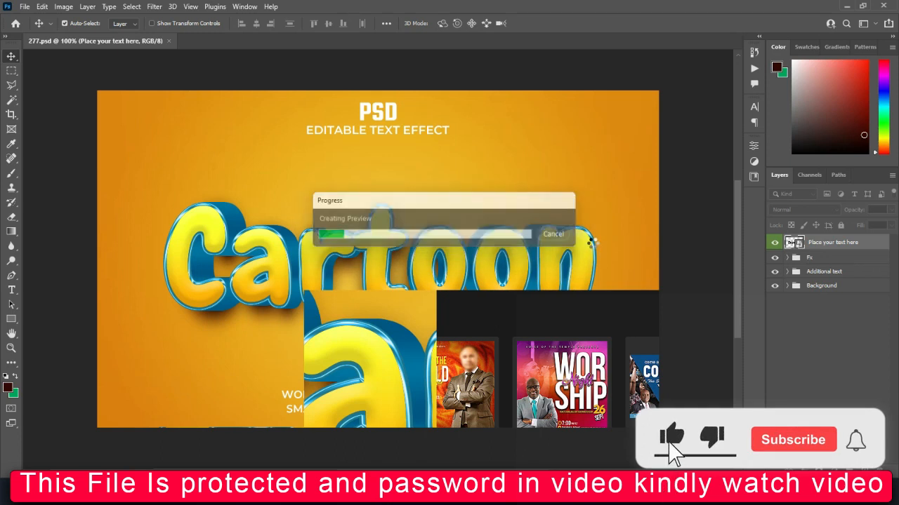
double_click(798, 243)
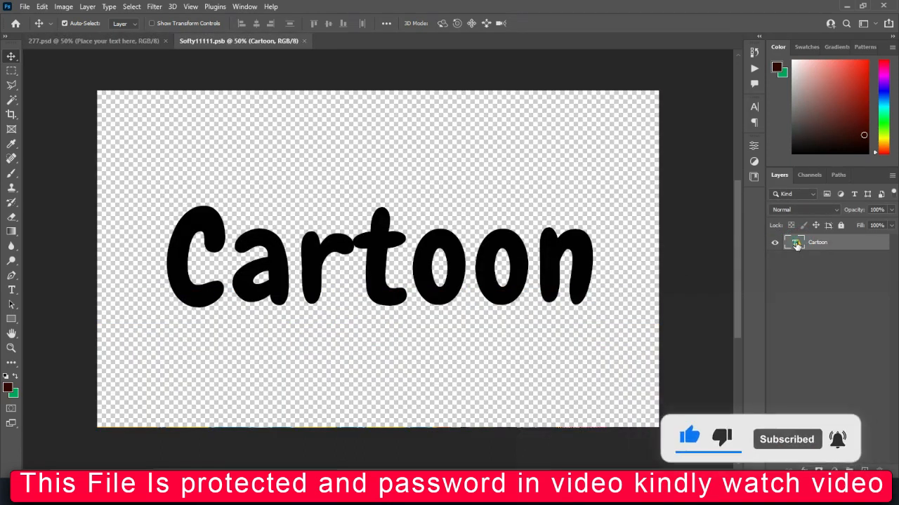
Replace the missing font on the Cartoon text layer and set its font to Anton
double_click(796, 242)
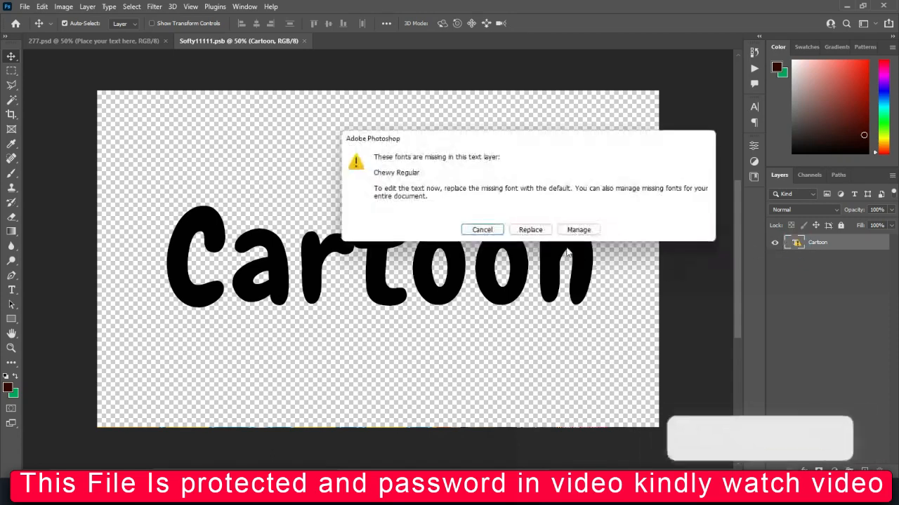
click(532, 230)
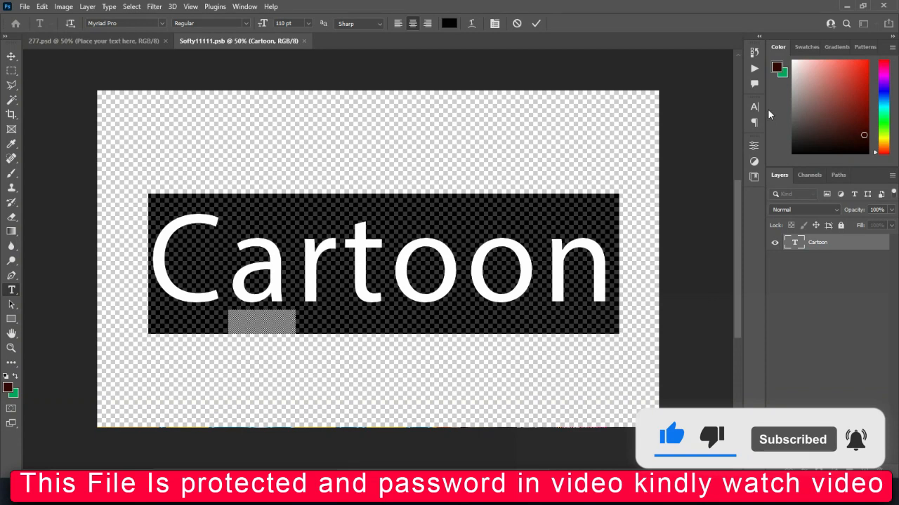
click(754, 106)
click(686, 125)
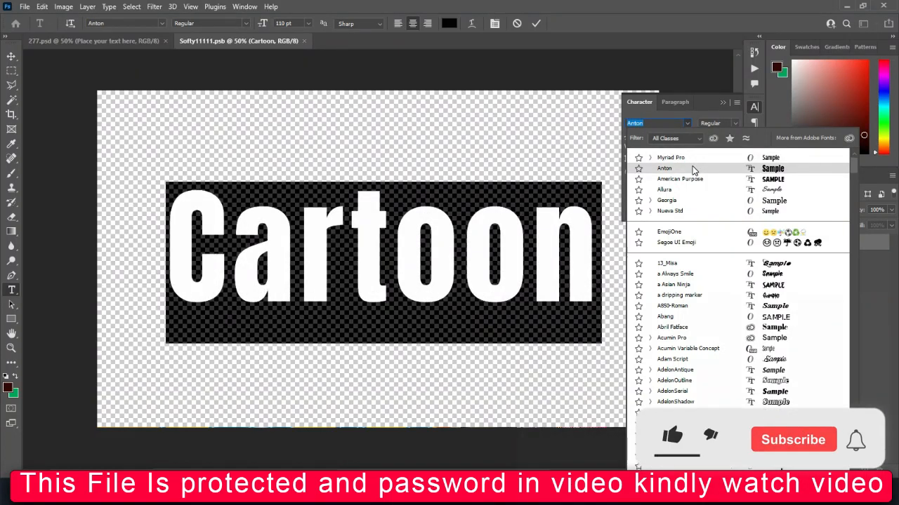
click(692, 168)
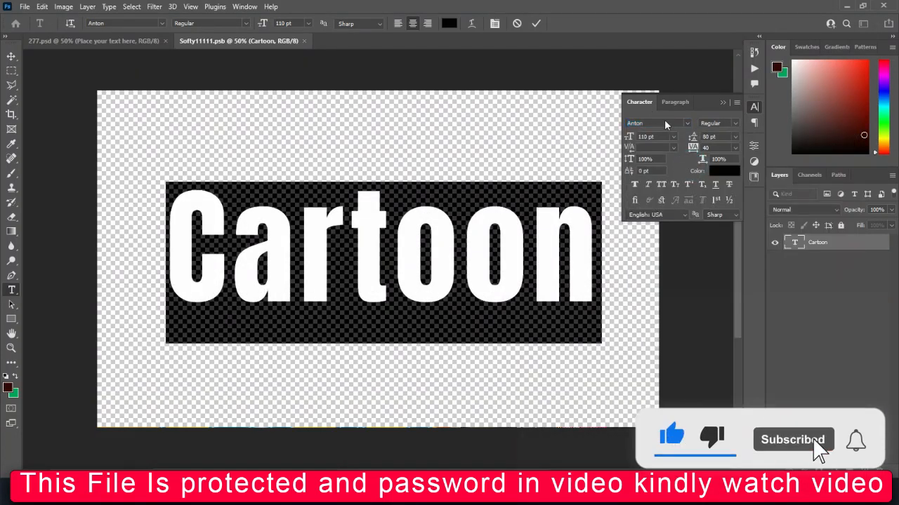
click(536, 24)
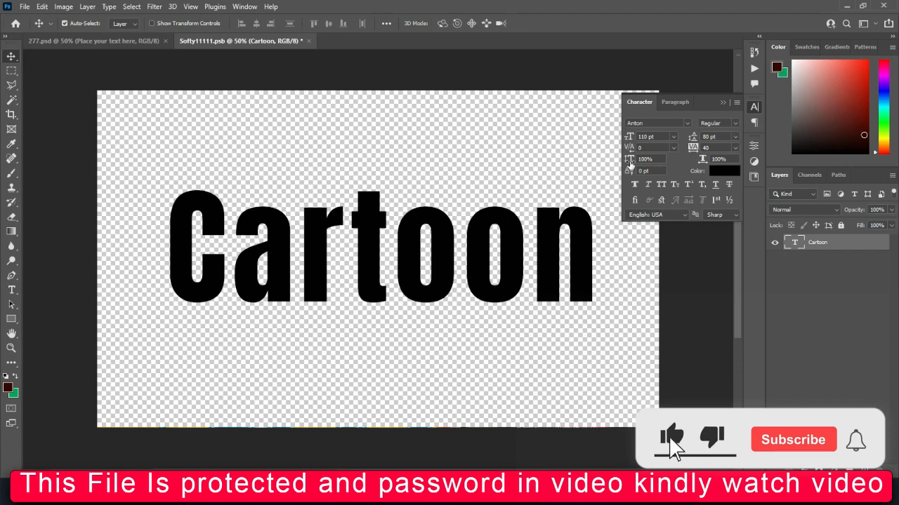
Set the Cartoon text's vertical scale to 72%, saving and closing the smart object document Softy11111.psb
drag(630, 164, 615, 164)
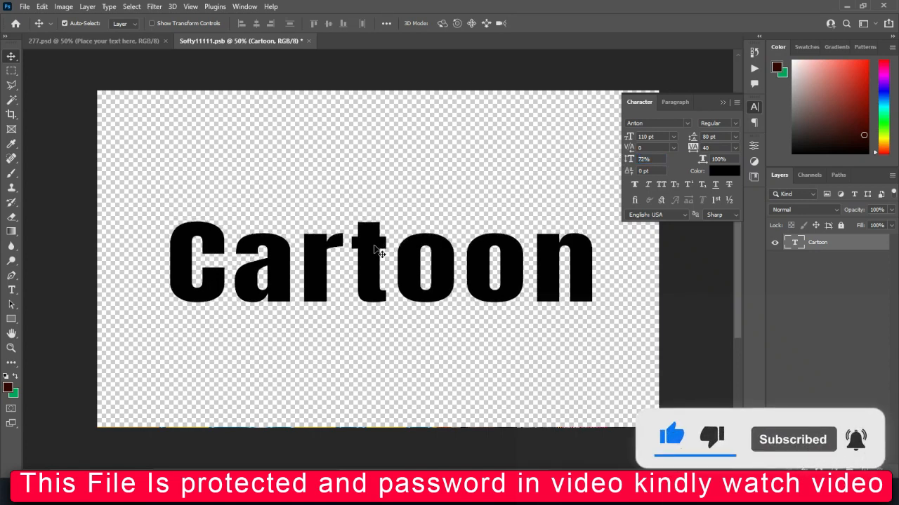
click(307, 40)
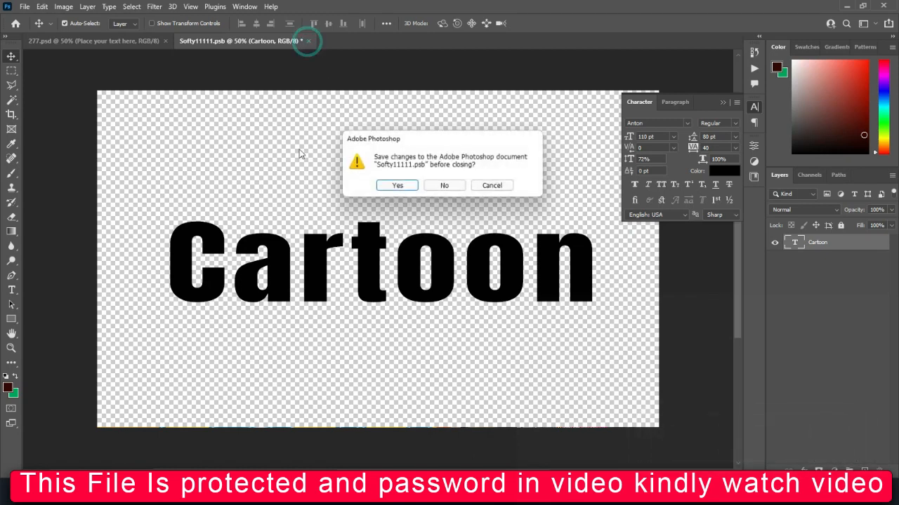
click(398, 187)
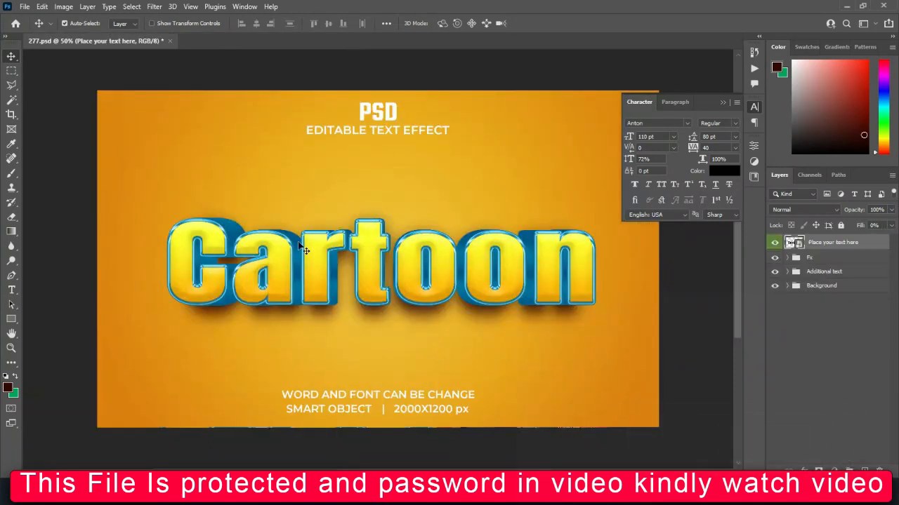
Examine the updated Cartoon effect up close and with the Background group temporarily hidden
click(722, 103)
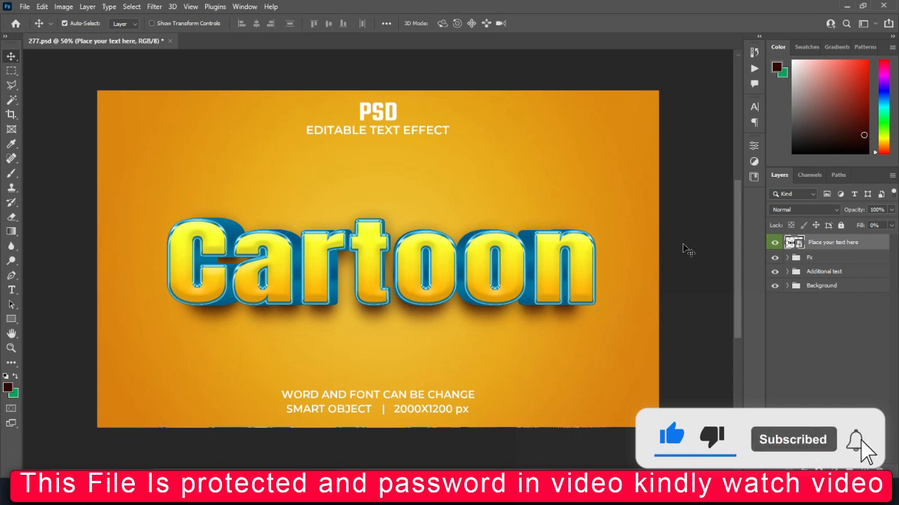
key(ctrl+plus)
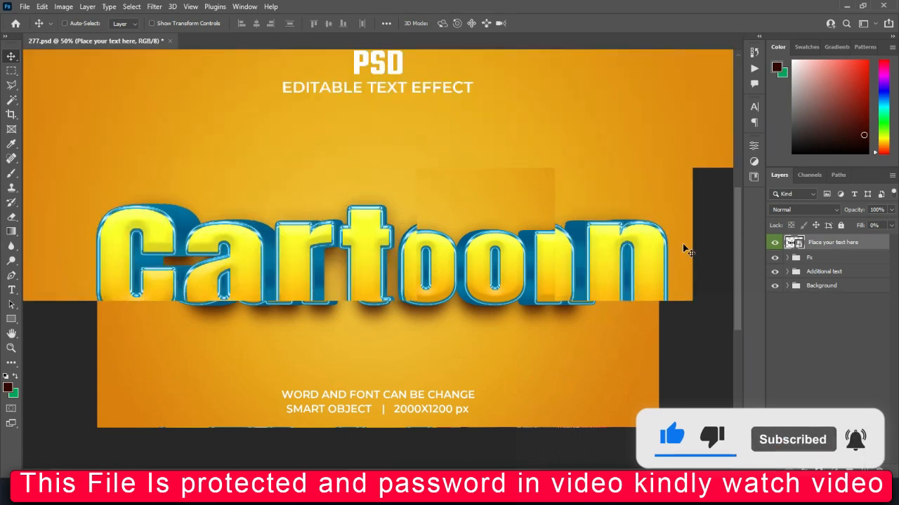
key(ctrl+plus)
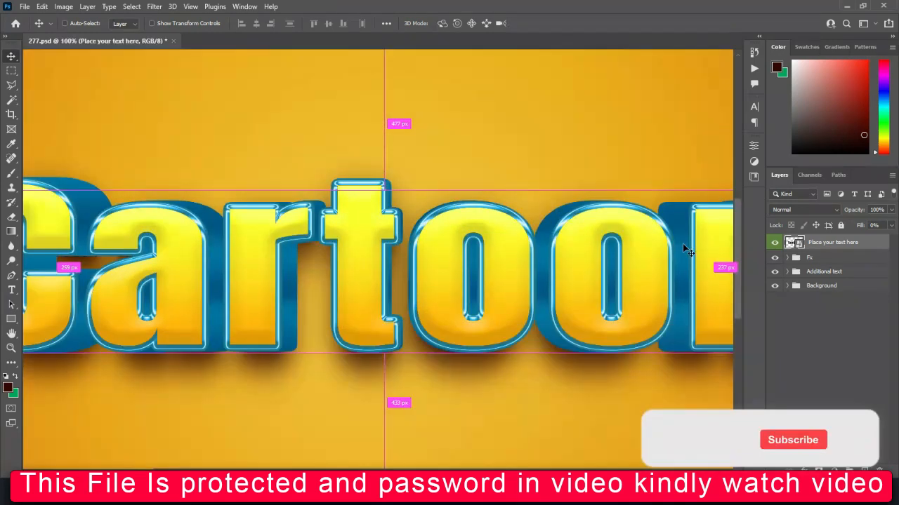
key(ctrl+plus)
key(ctrl+0)
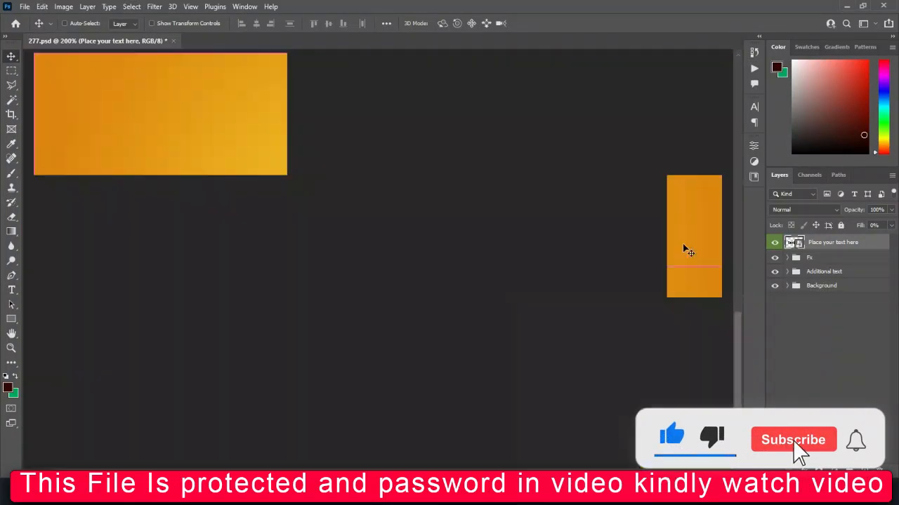
key(ctrl+minus)
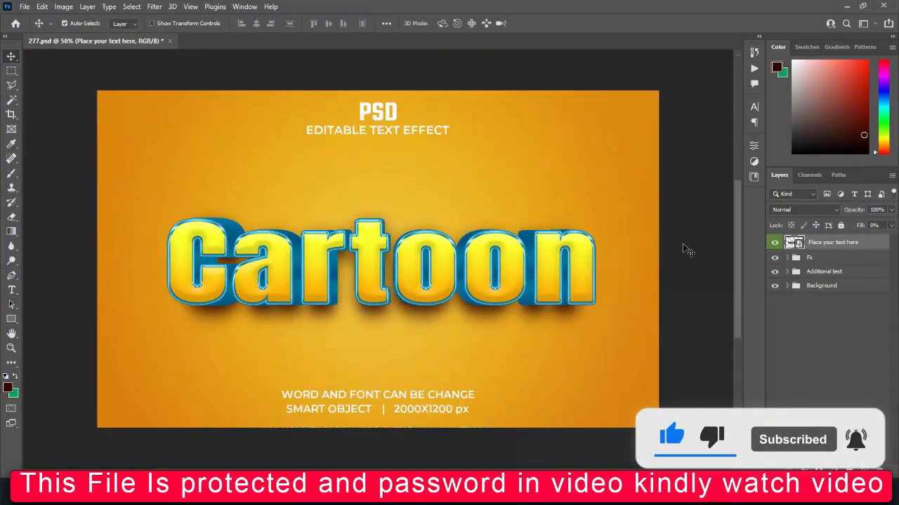
click(775, 286)
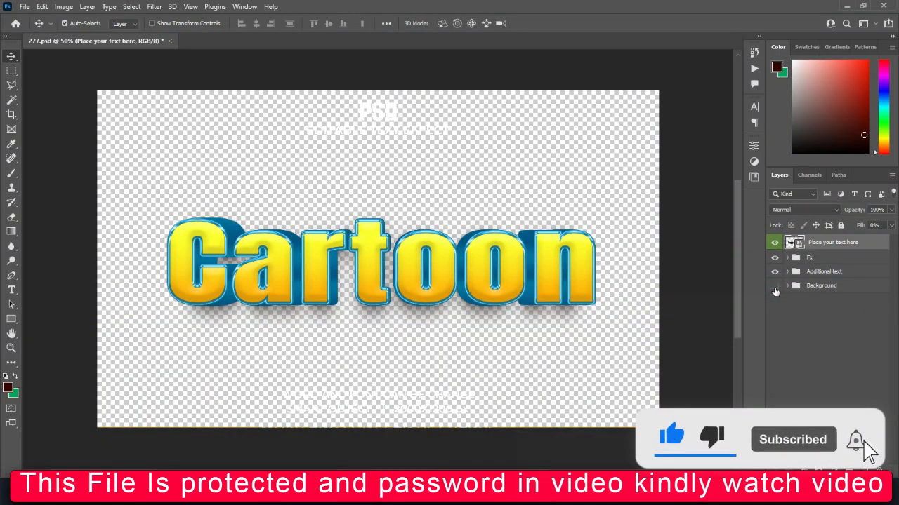
click(775, 286)
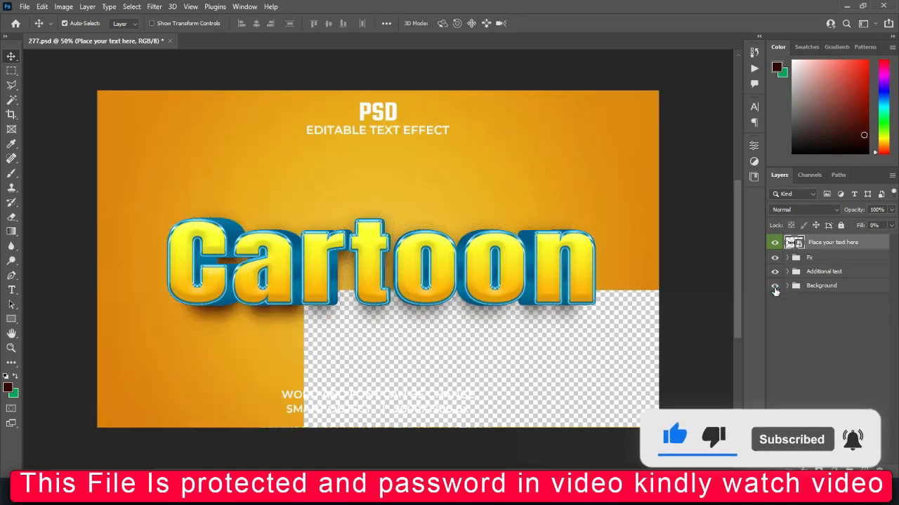
Switch back to the File Explorer folder containing the cartoon text effect files
mouse_move(450, 495)
click(450, 428)
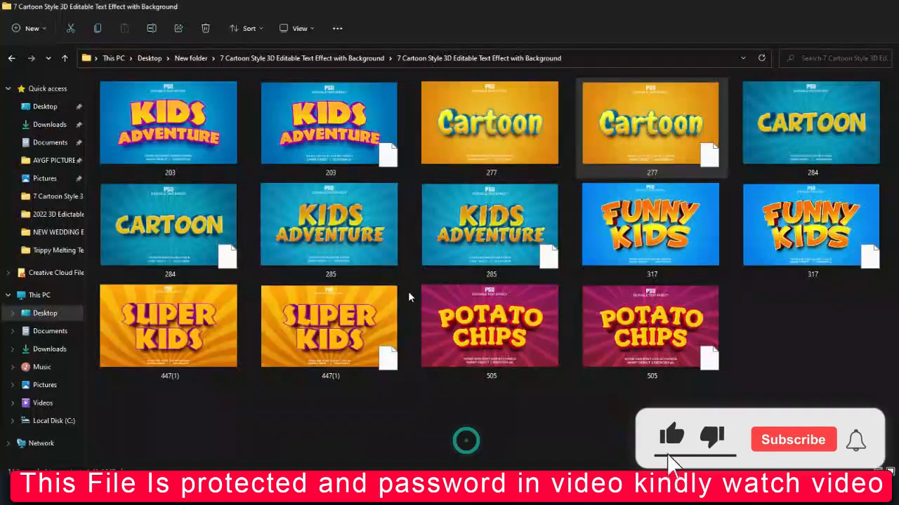
Open the Kids Adventure file 203.psd from the folder and open the contents of its "Place your text here" smart object
click(470, 127)
click(340, 228)
click(429, 235)
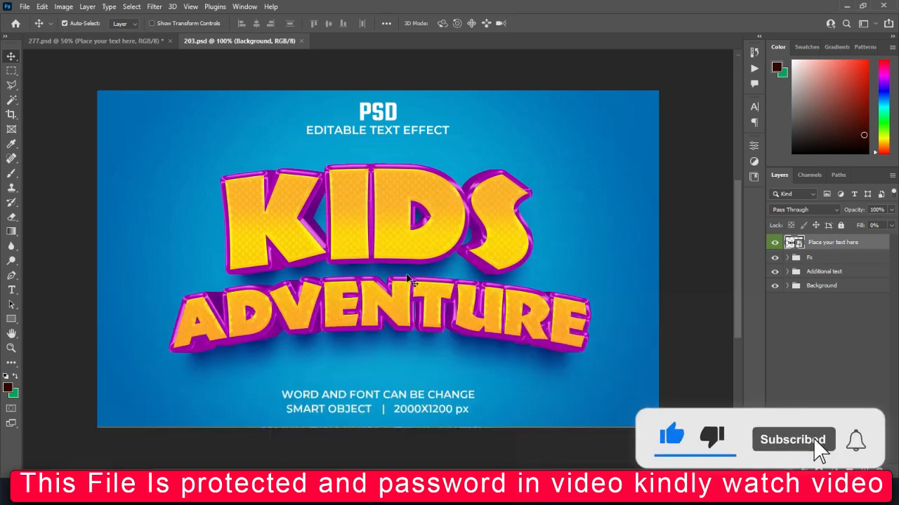
double_click(792, 243)
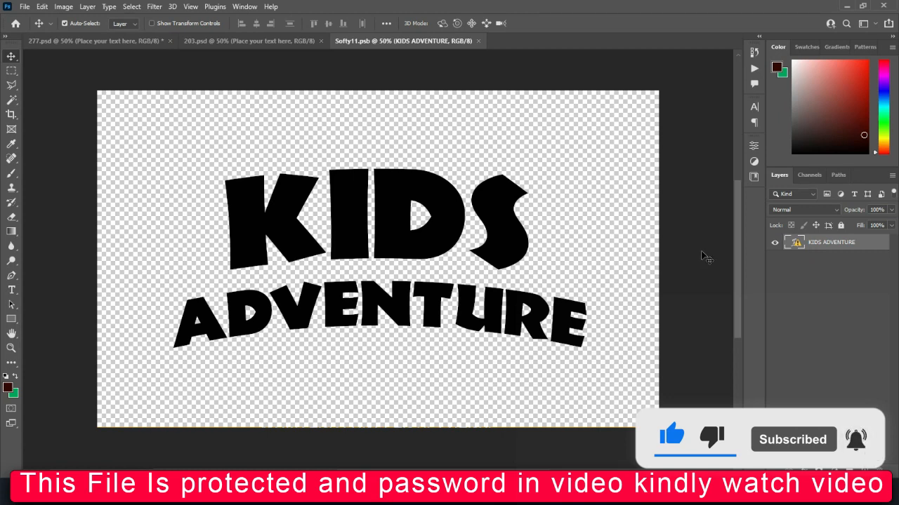
double_click(797, 245)
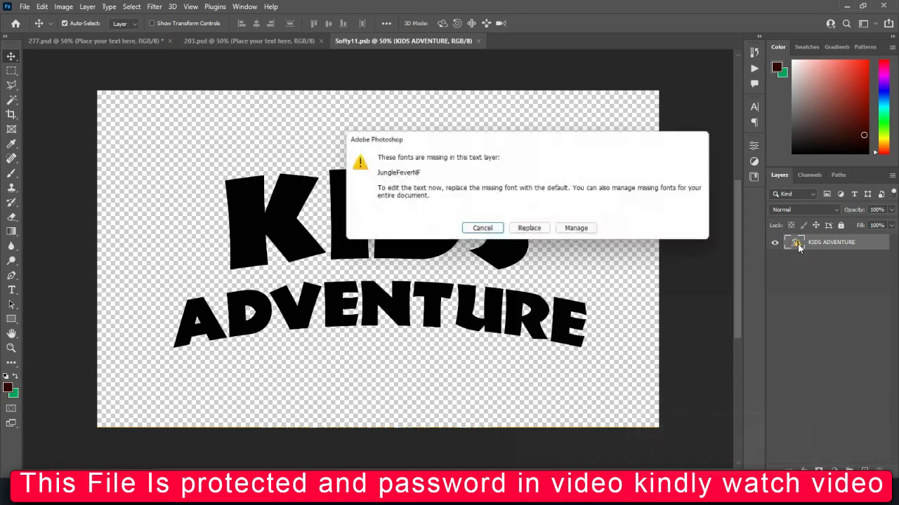
click(519, 230)
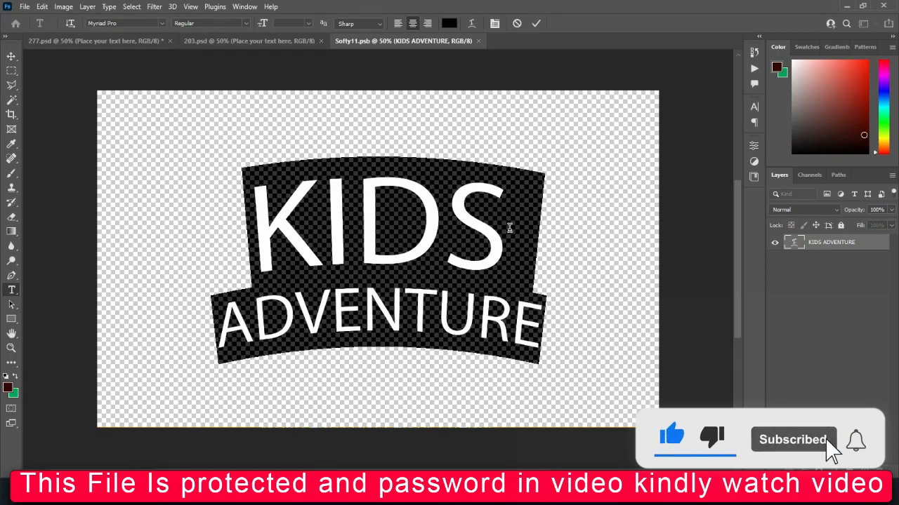
key(ctrl+c)
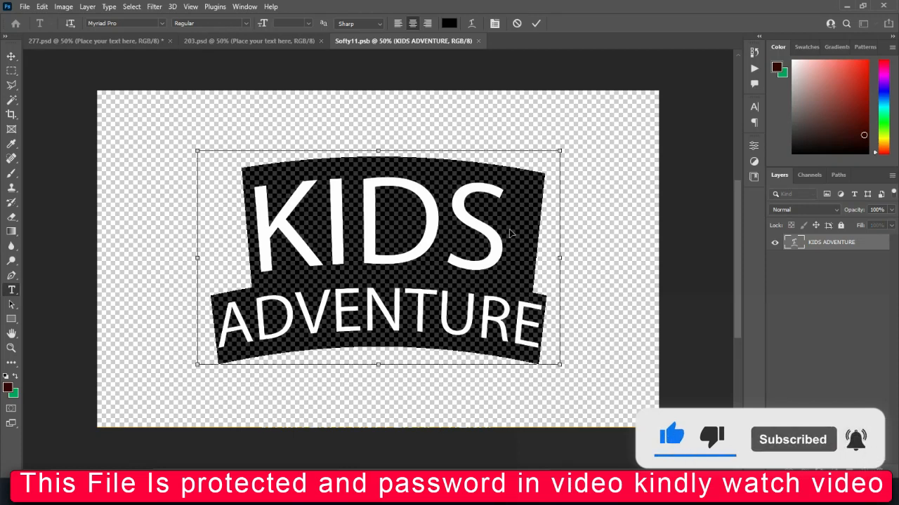
click(516, 23)
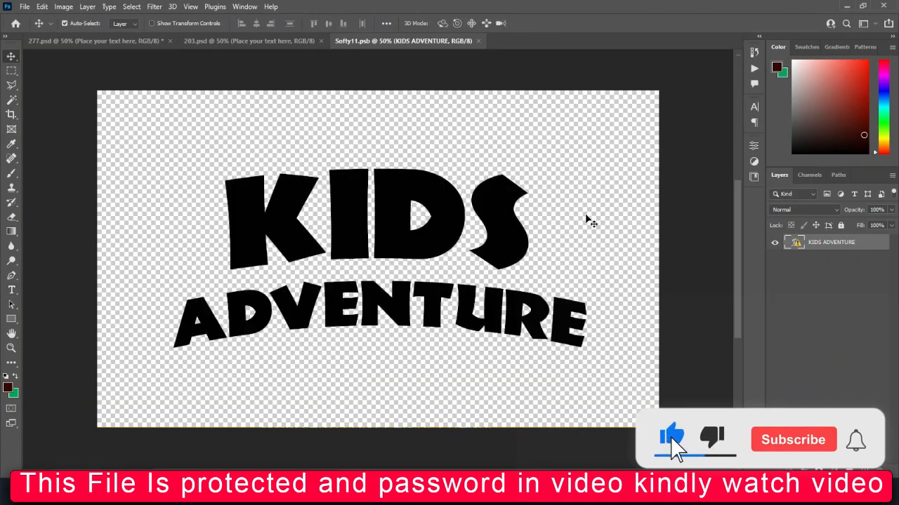
Replace the missing font on the KIDS ADVENTURE text layer and change the word KIDS to CARTOON
double_click(799, 244)
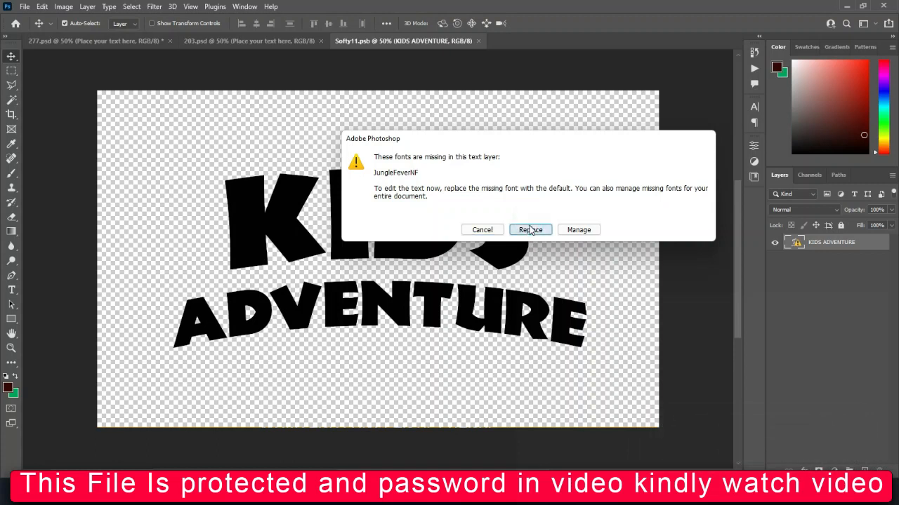
click(530, 229)
click(526, 227)
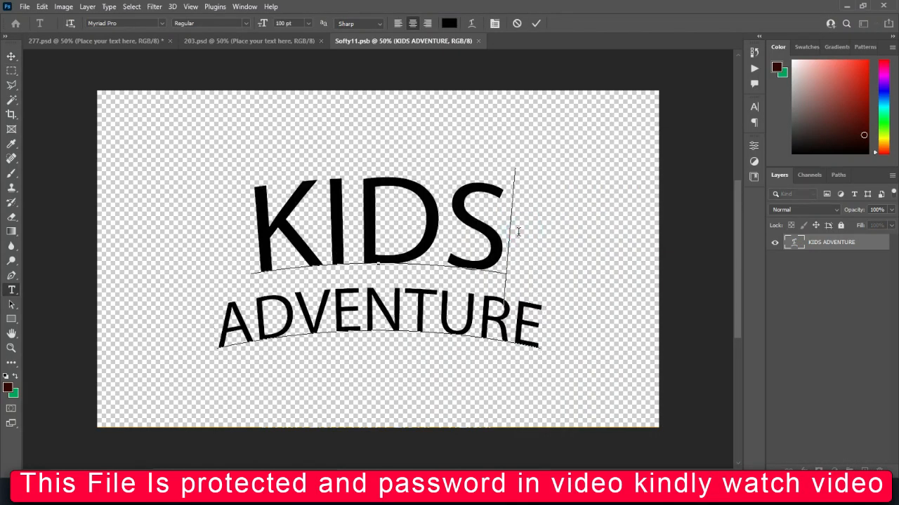
drag(471, 225, 249, 222)
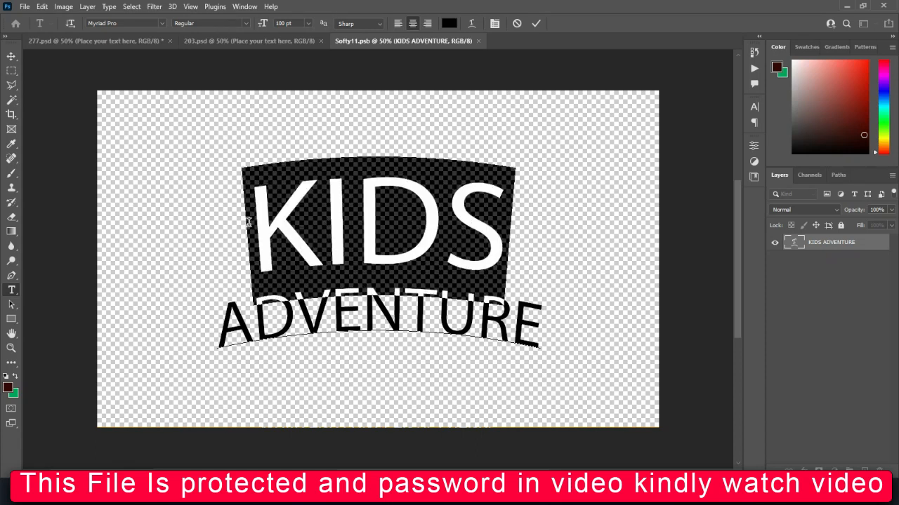
text(Ca)
key(BackSpace)
key(BackSpace)
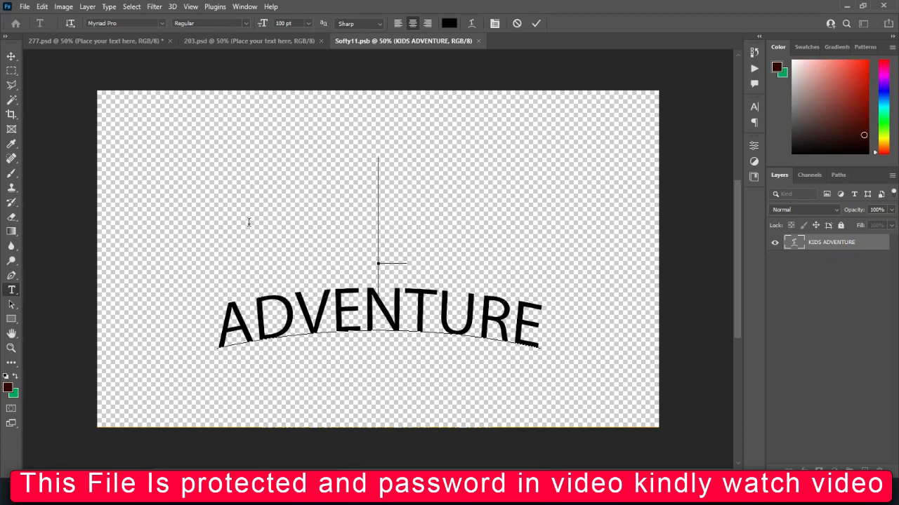
text(CART)
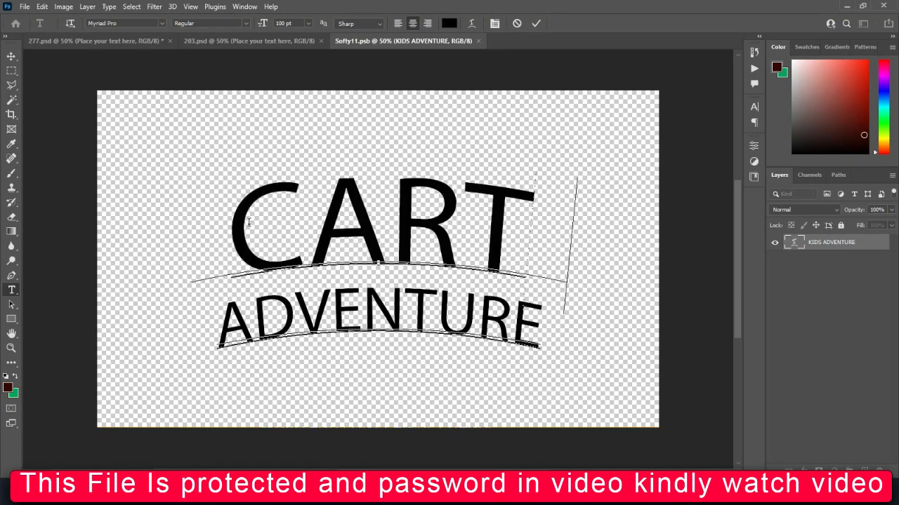
text(OON)
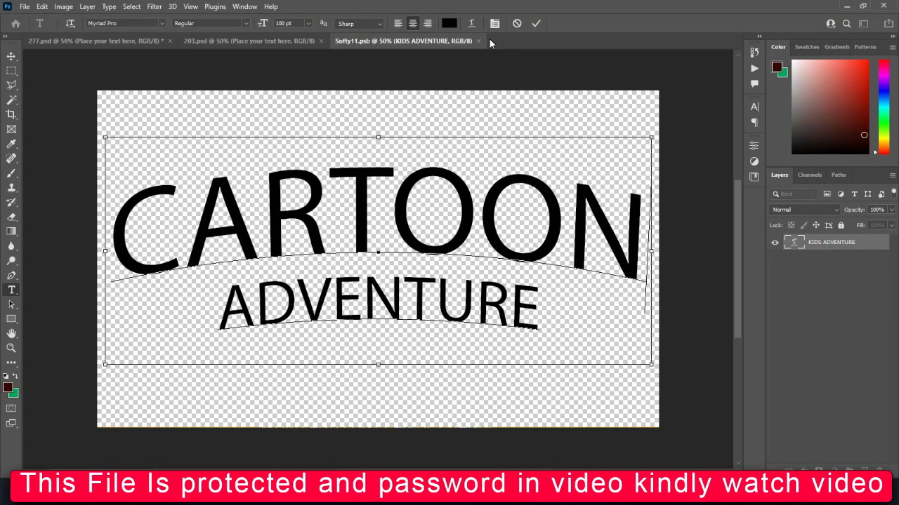
Set the font of the whole CARTOON ADVENTURE text to American Purpose, and save and close the smart object document Softy11.psb
key(ctrl+a)
click(761, 104)
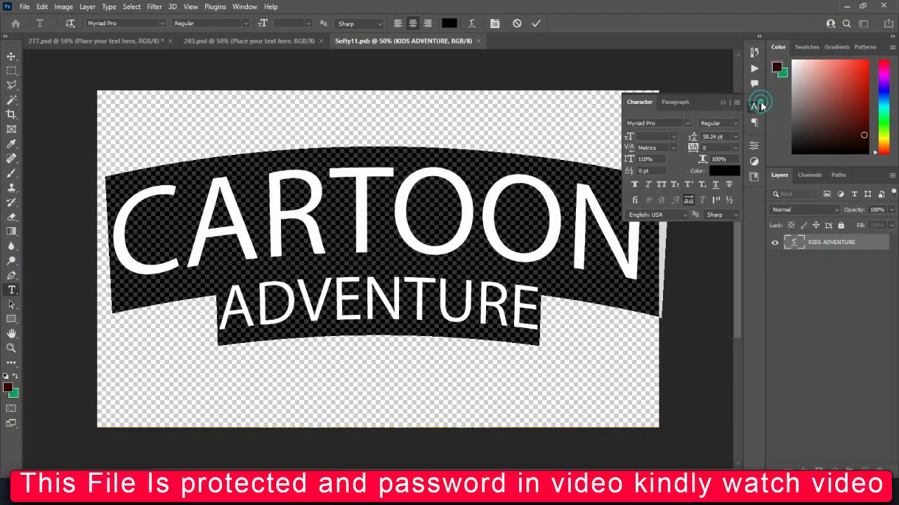
click(684, 124)
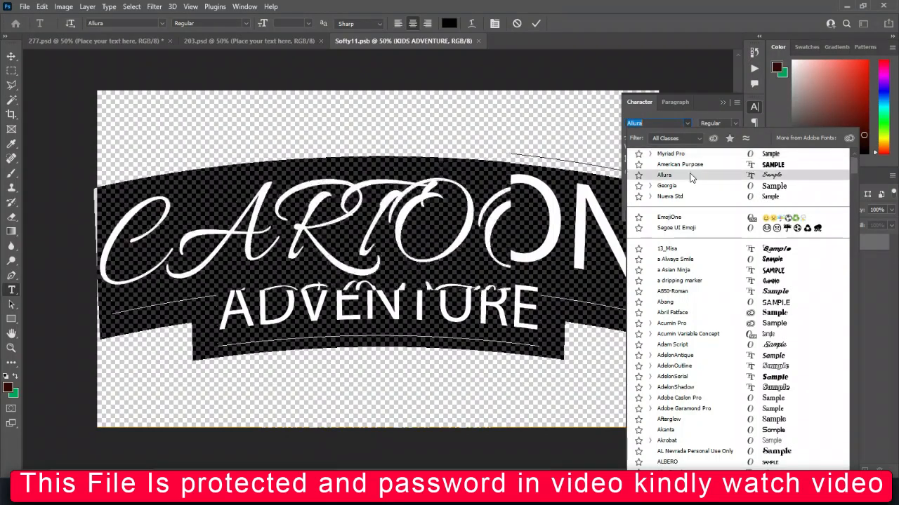
click(691, 168)
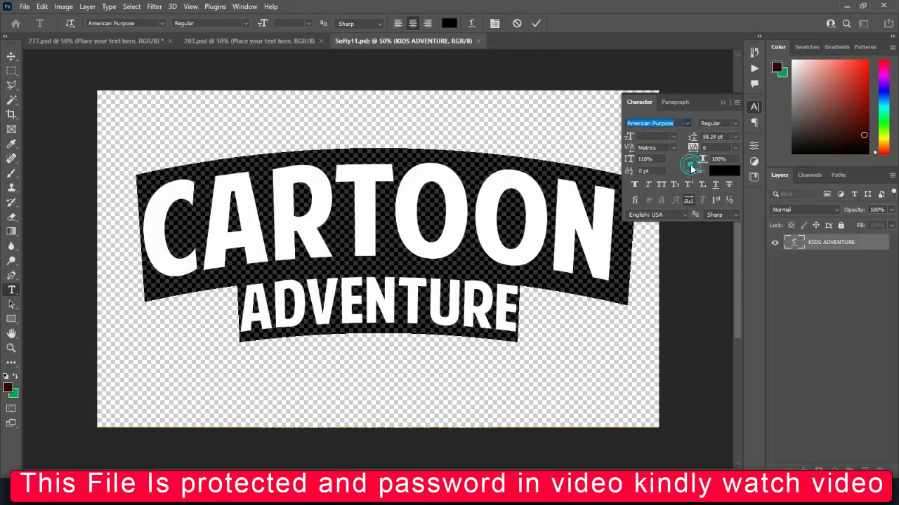
click(718, 107)
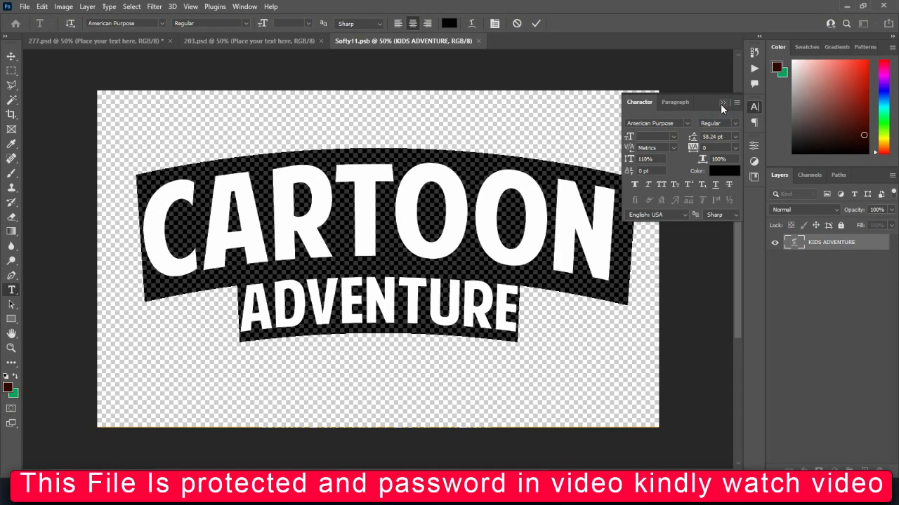
click(721, 105)
click(538, 23)
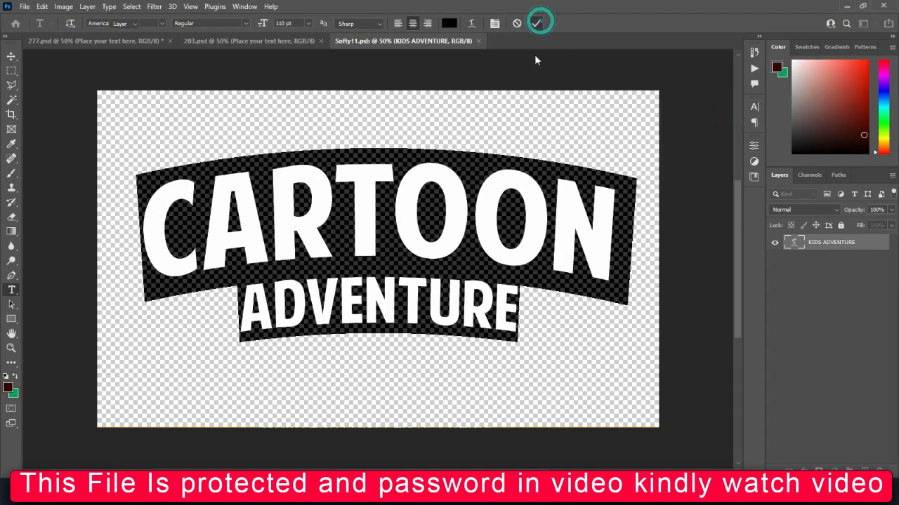
click(498, 42)
click(397, 187)
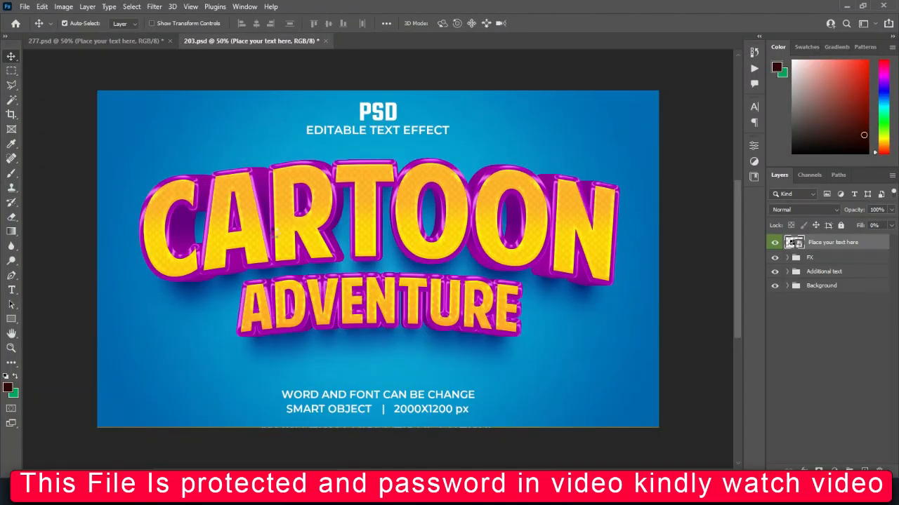
Examine the updated CARTOON ADVENTURE effect with the Background group temporarily hidden and up close
click(771, 287)
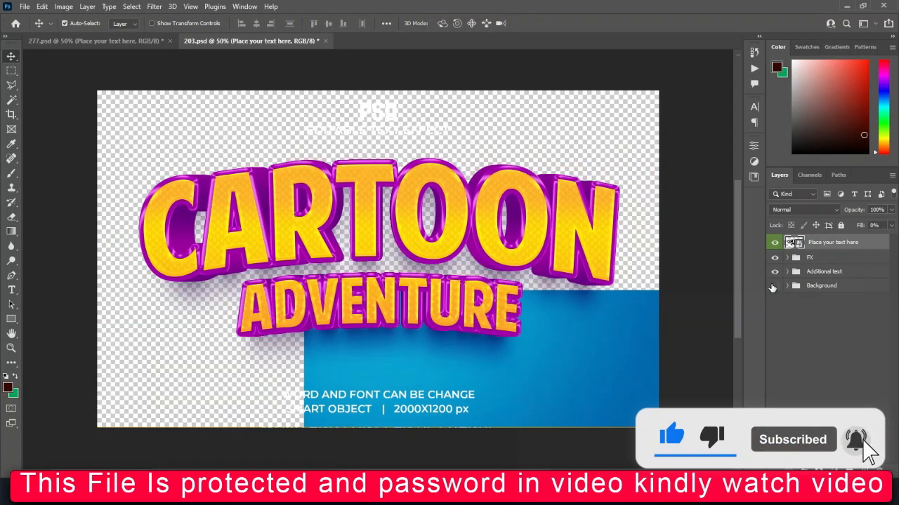
click(771, 287)
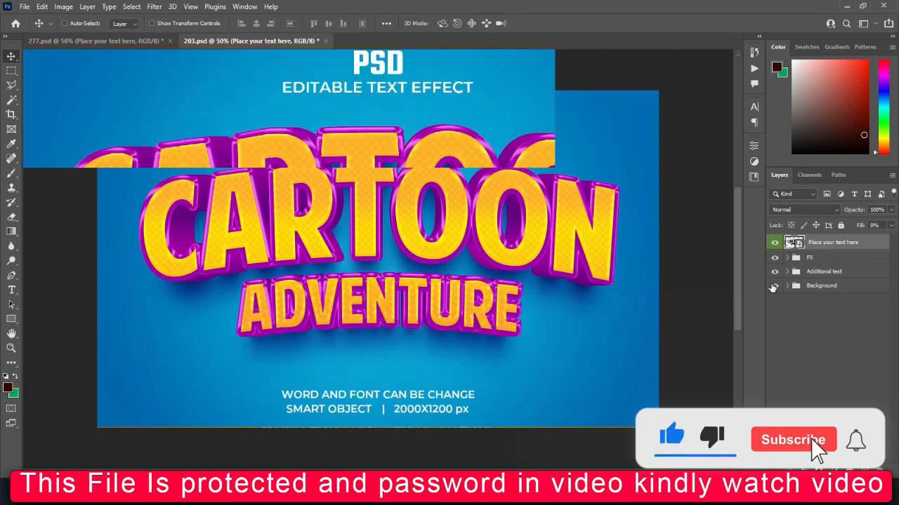
key(ctrl+plus)
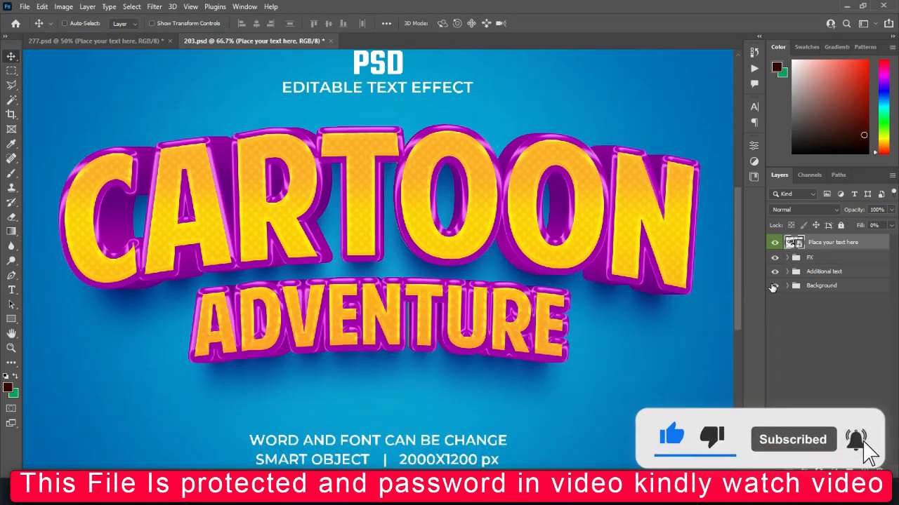
key(ctrl+minus)
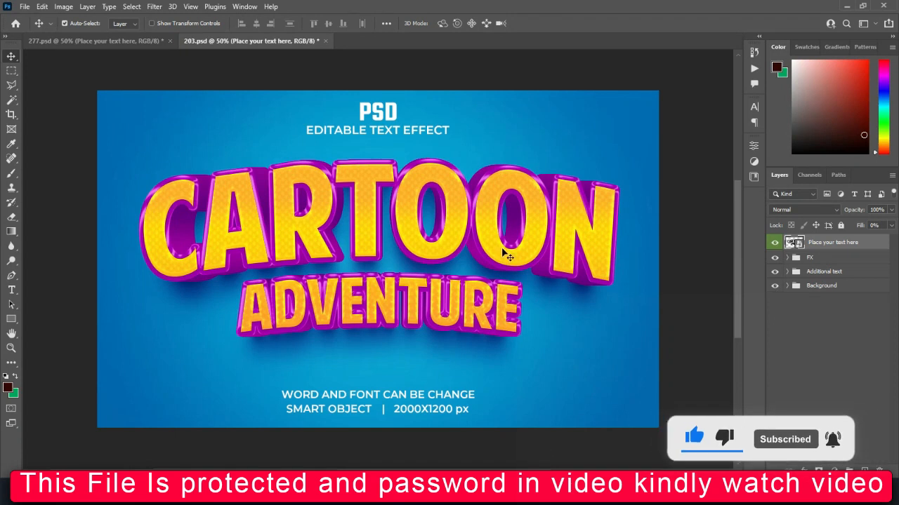
Switch to File Explorer, open the Potato Chips file 505.psd and open the contents of its "Place your text here" smart object
click(441, 457)
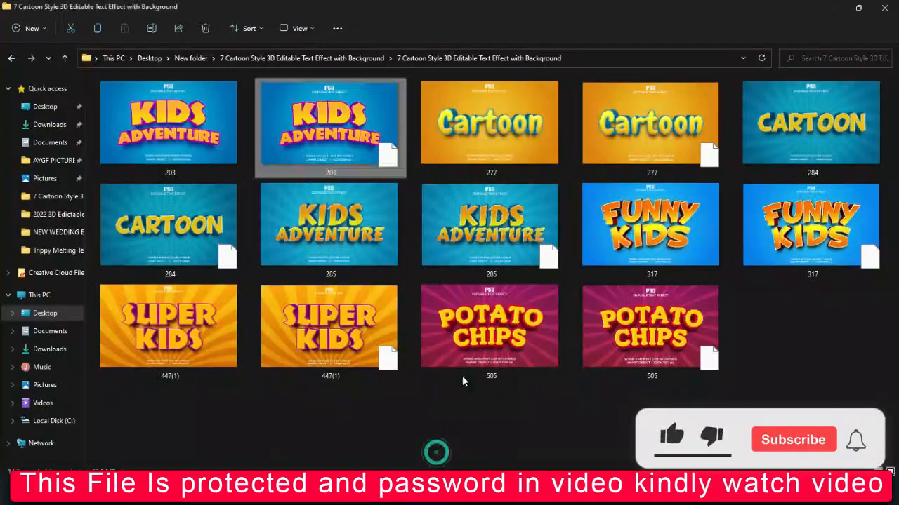
double_click(634, 317)
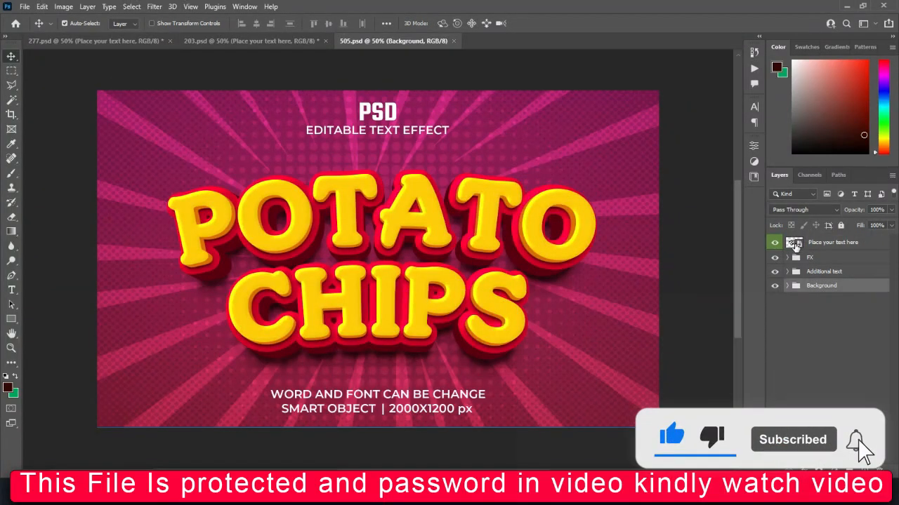
double_click(794, 243)
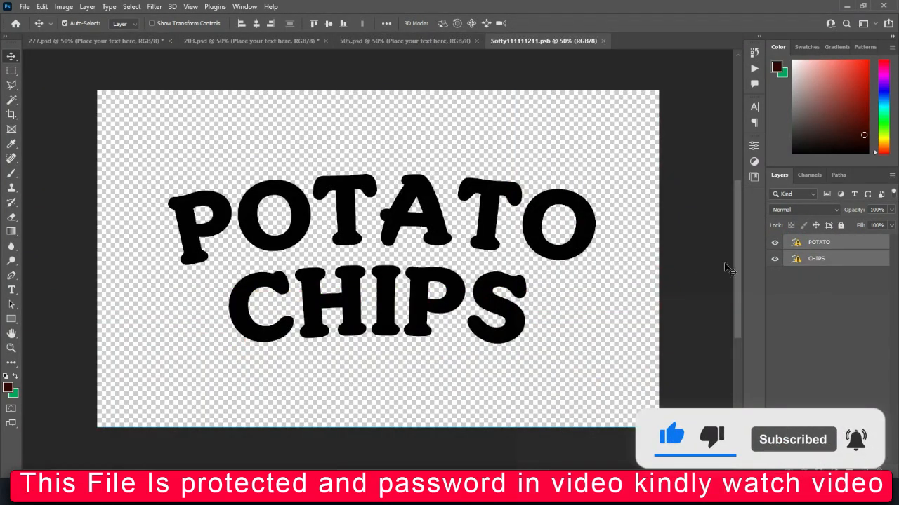
Replace the missing font on the POTATO text layer and change its text to SWEET
click(796, 244)
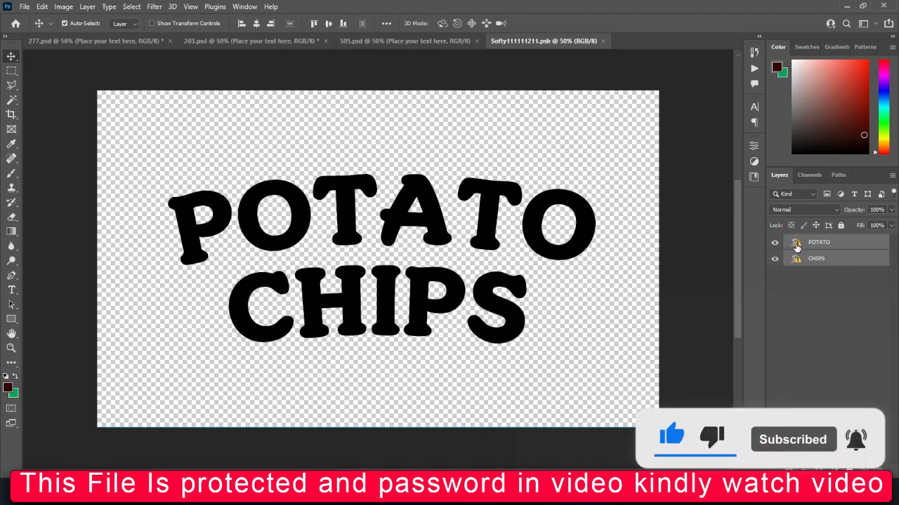
click(796, 246)
double_click(796, 245)
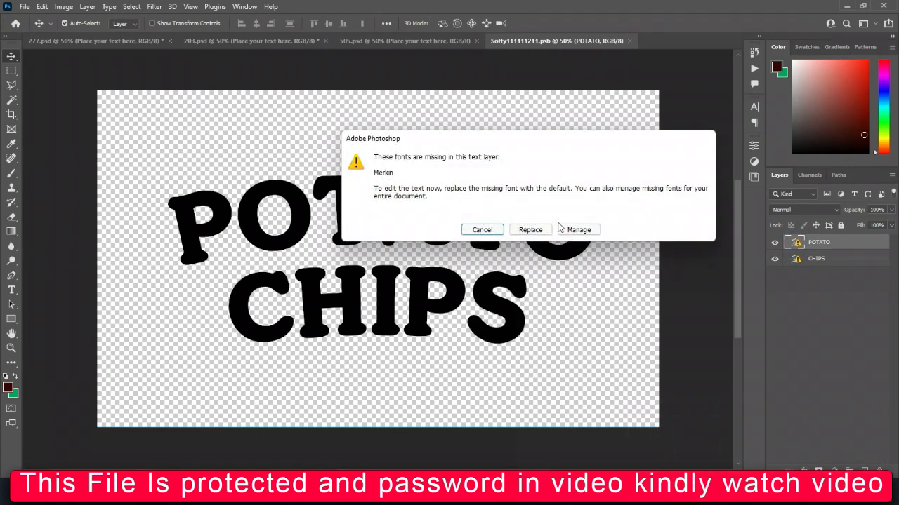
click(530, 230)
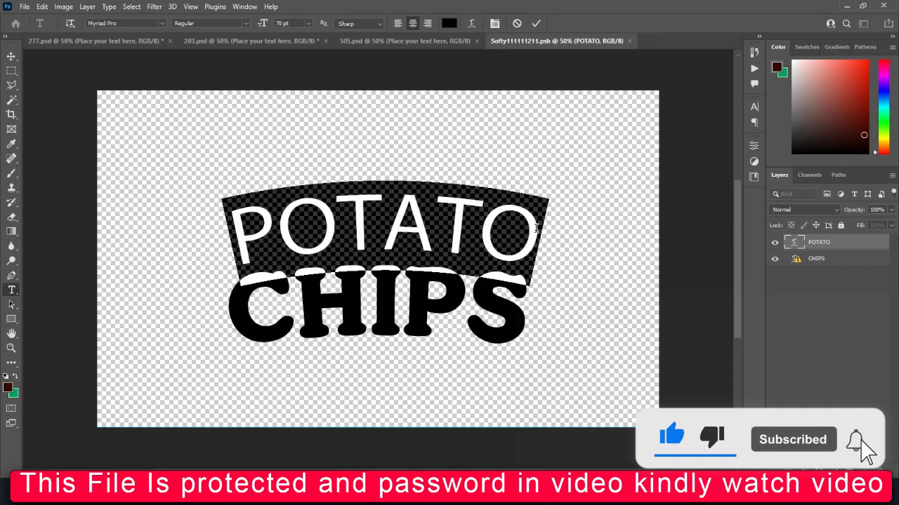
text(SWERR)
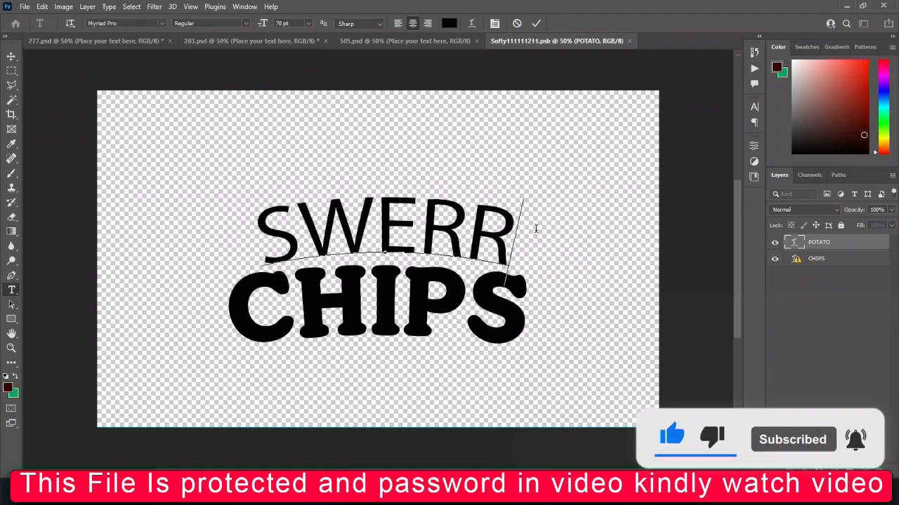
key(BackSpace)
key(BackSpace)
text(ET)
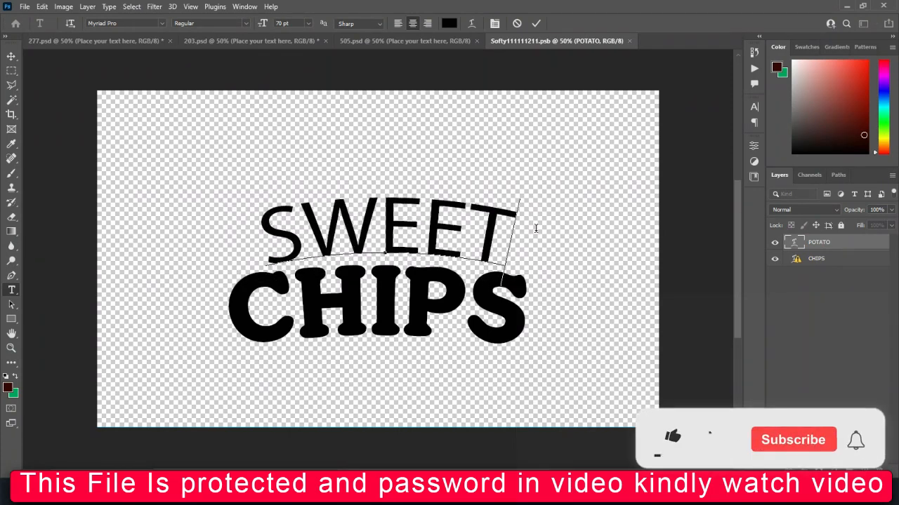
click(536, 24)
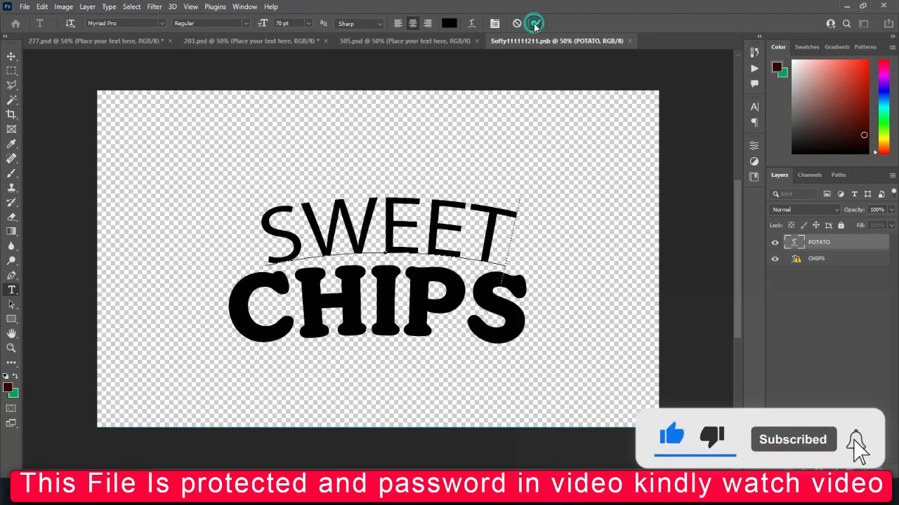
Replace the missing font on the CHIPS text layer with the default font, keeping its wording
double_click(796, 259)
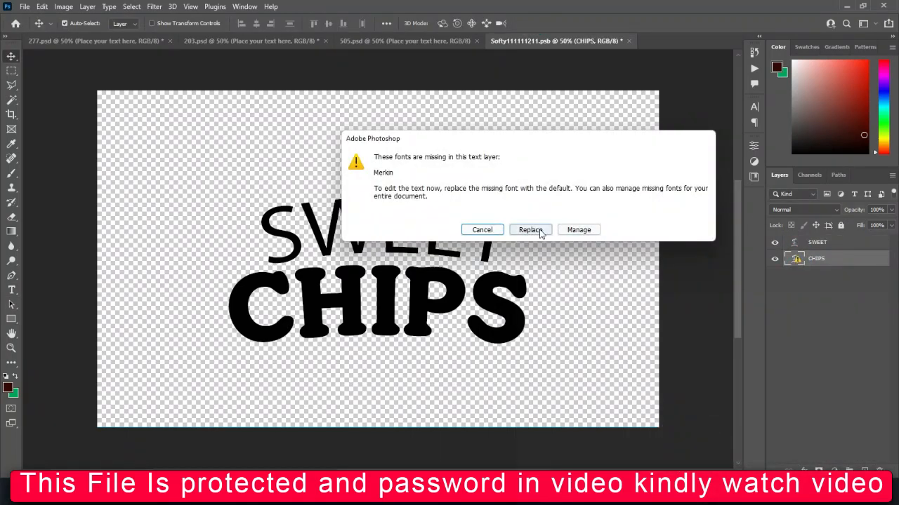
click(530, 231)
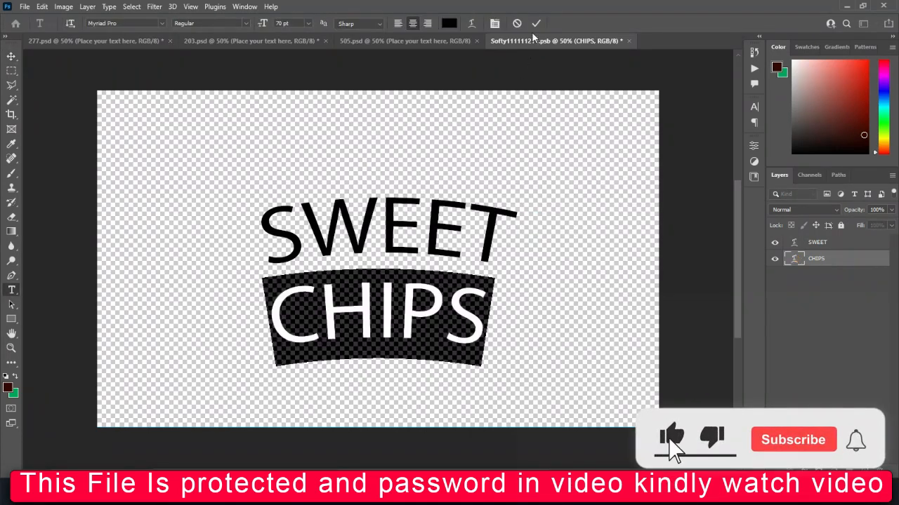
click(537, 24)
key(v)
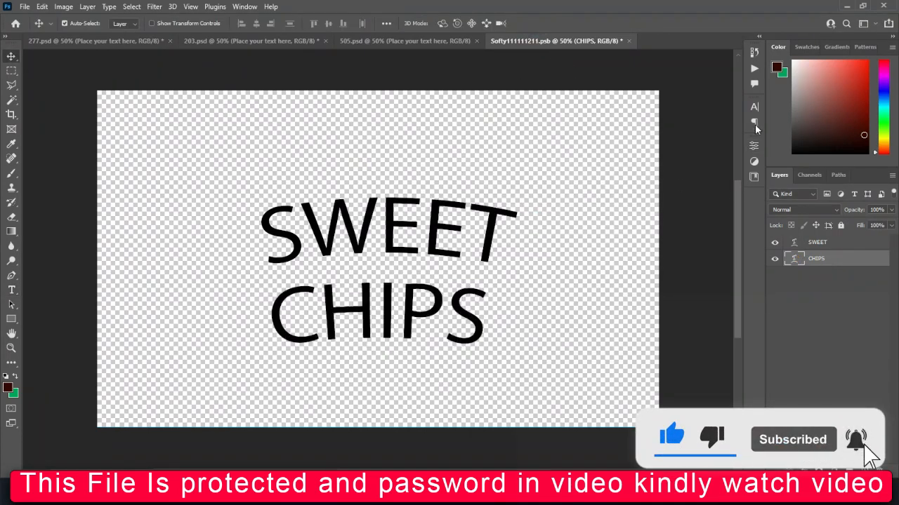
Change the font of the CHIPS text layer to Anton
click(754, 106)
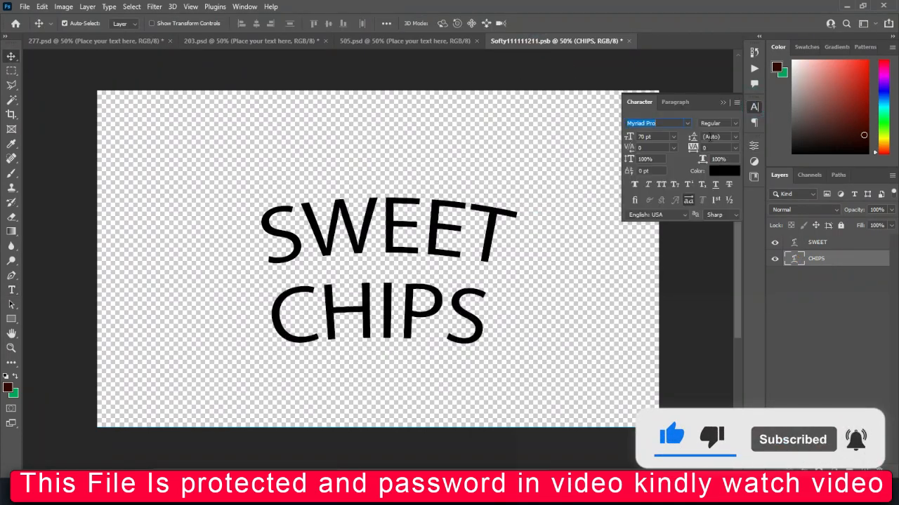
click(688, 124)
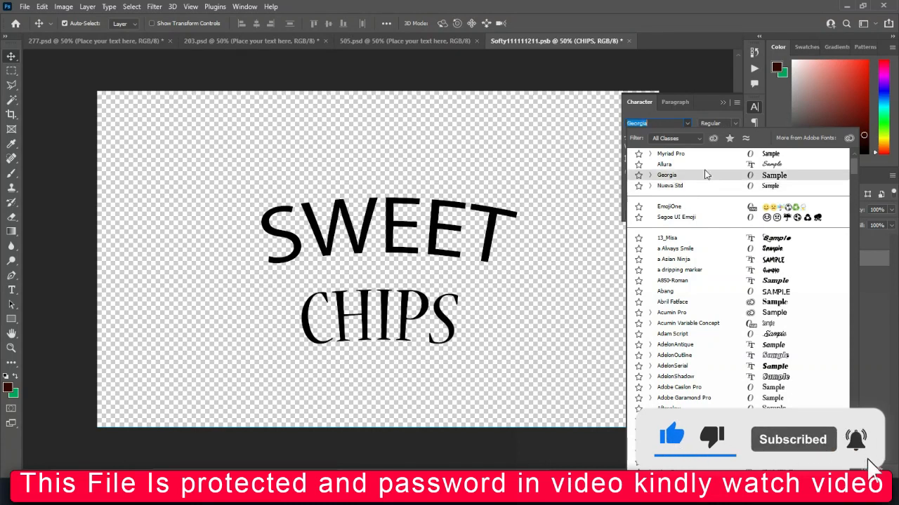
scroll(709, 172, up, 2)
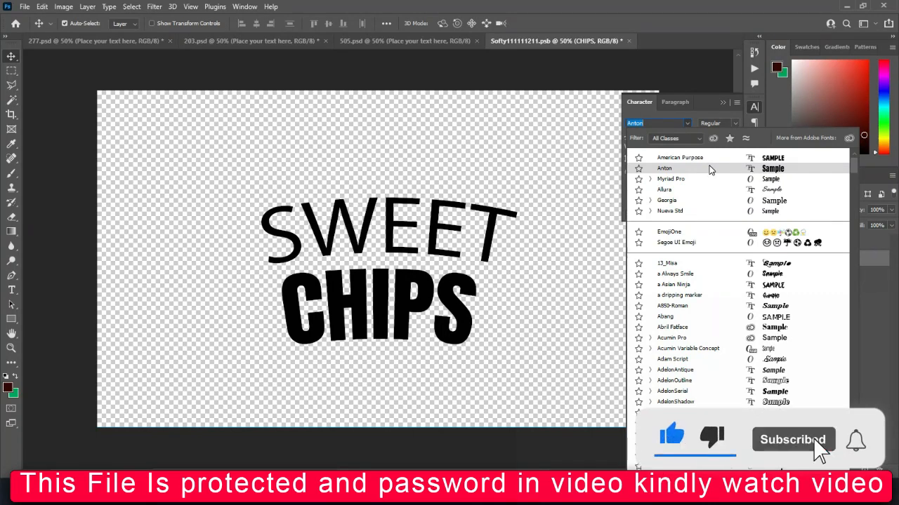
click(709, 170)
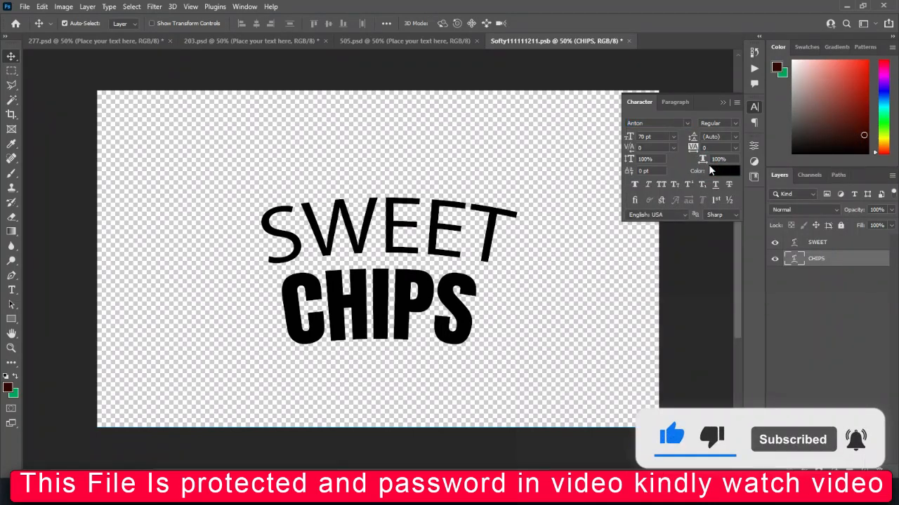
Change the font of the SWEET text layer to Anton, keeping its Regular style
click(806, 243)
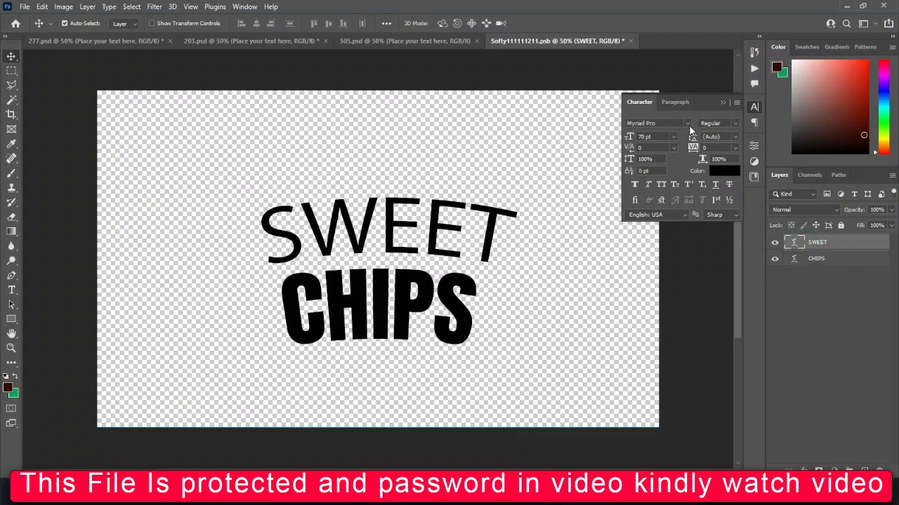
click(690, 127)
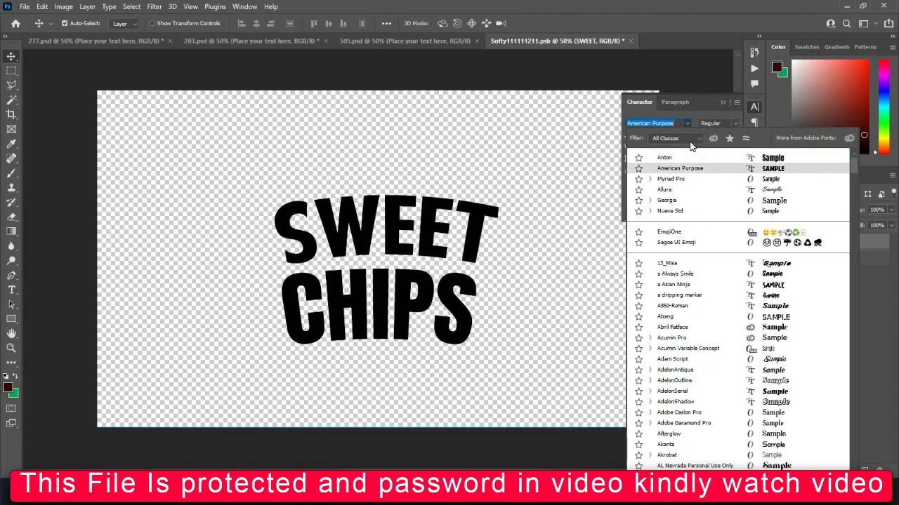
click(681, 158)
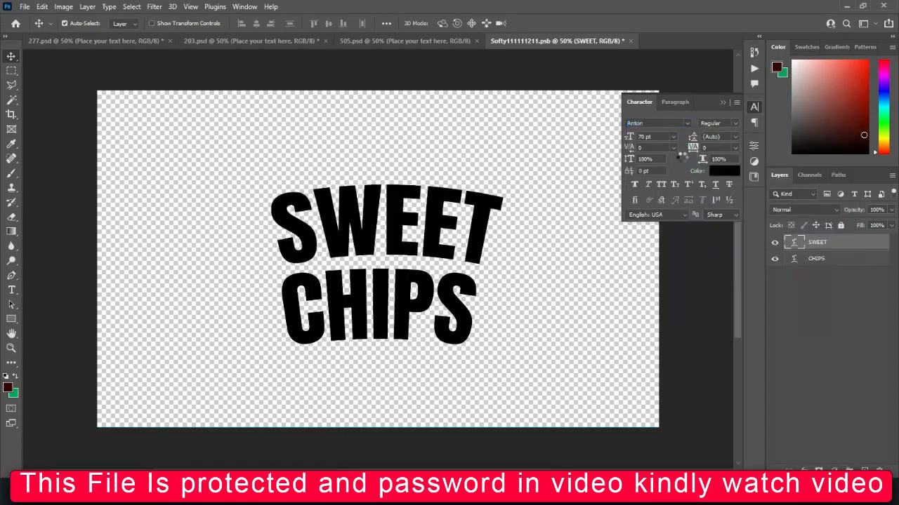
click(733, 125)
click(732, 126)
Set the font size of the CHIPS text to 63 pt and of the SWEET text to 90 pt
click(812, 264)
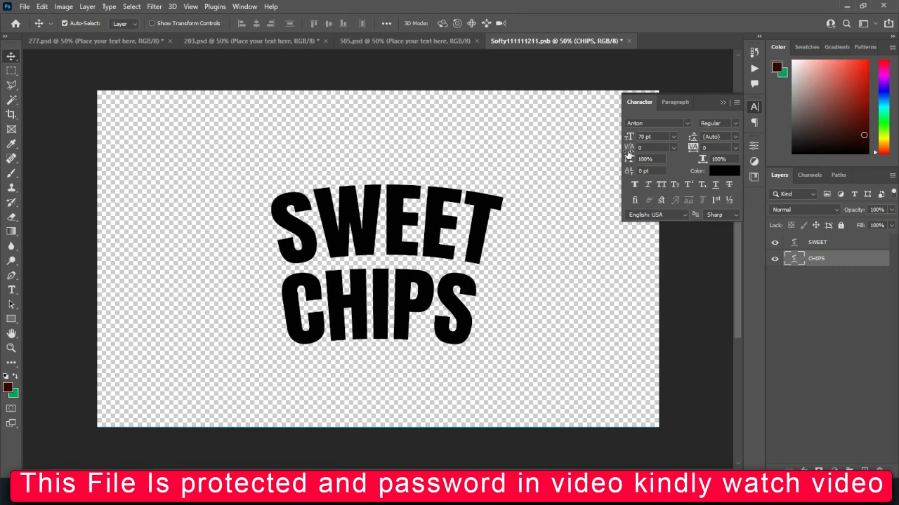
drag(625, 138, 621, 135)
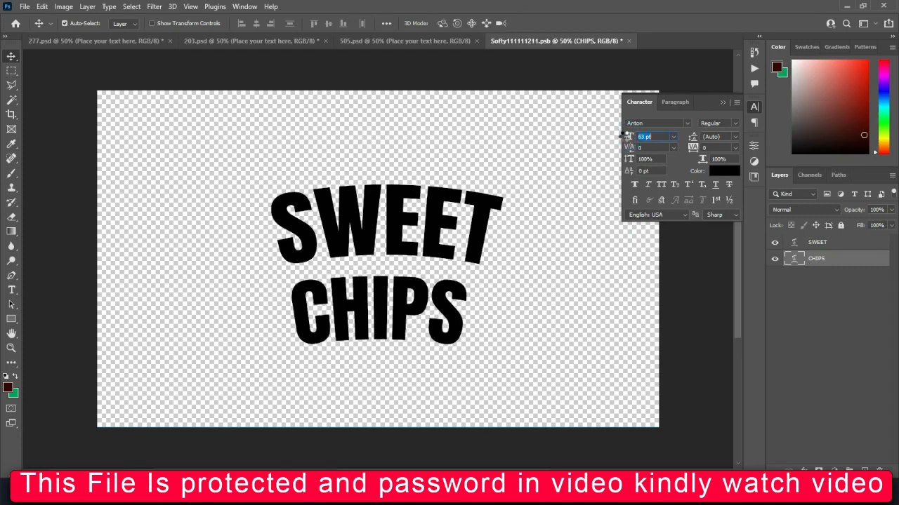
click(810, 243)
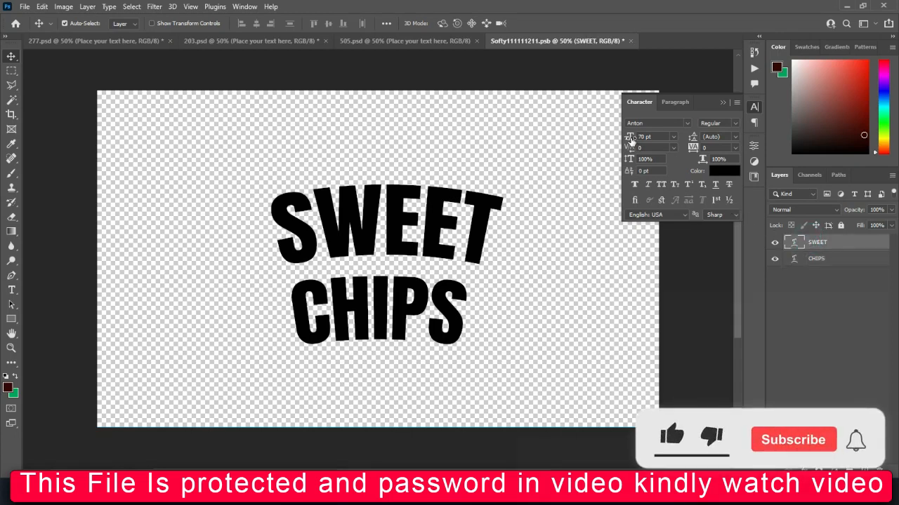
drag(629, 137, 643, 139)
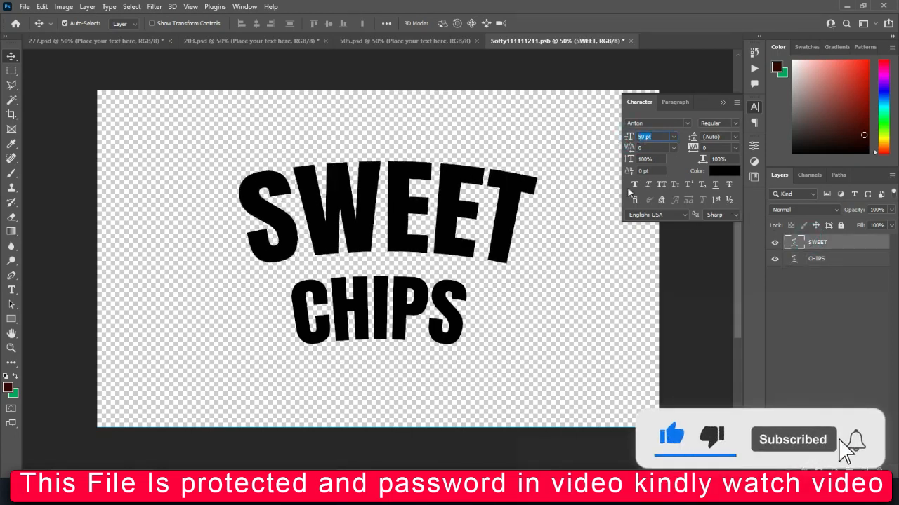
Nudge the SWEET text down closer to CHIPS, and save and close the smart object's contents
key(shift+Down)
key(shift+Down)
key(shift+Down)
key(shift+Down)
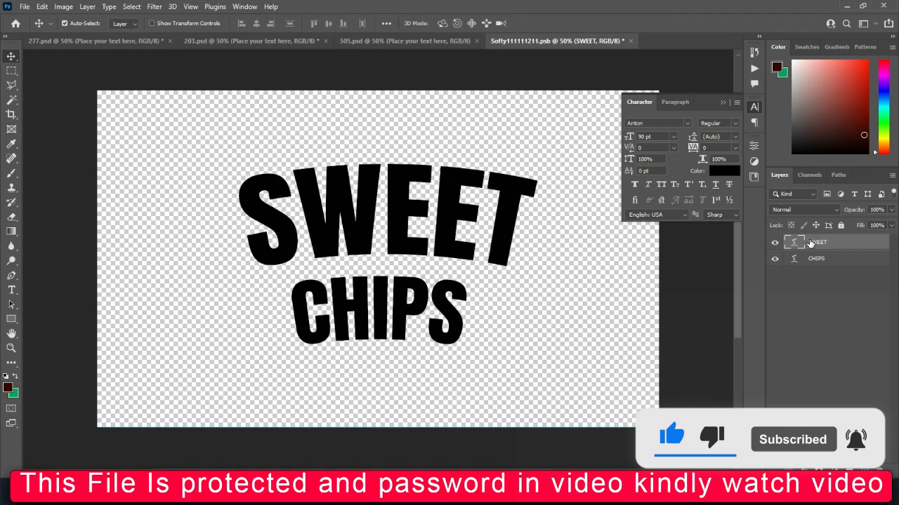
key(shift+Up)
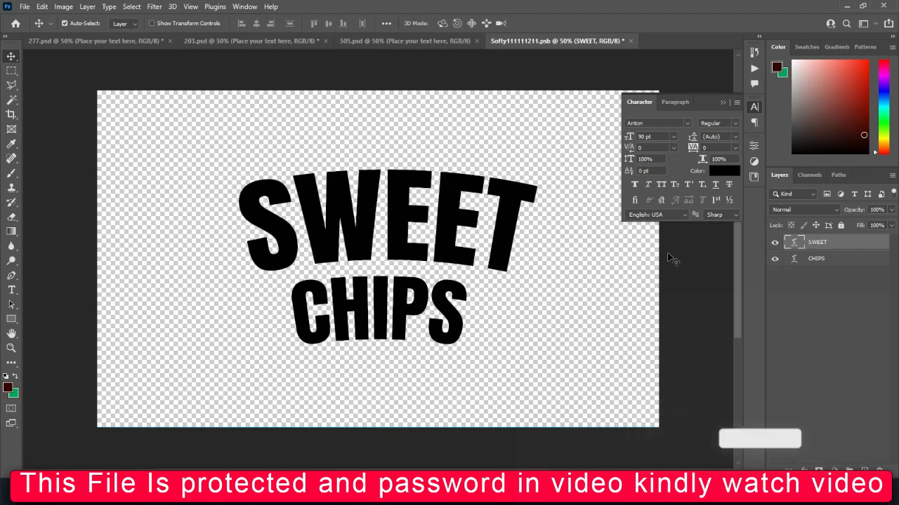
click(630, 40)
click(411, 184)
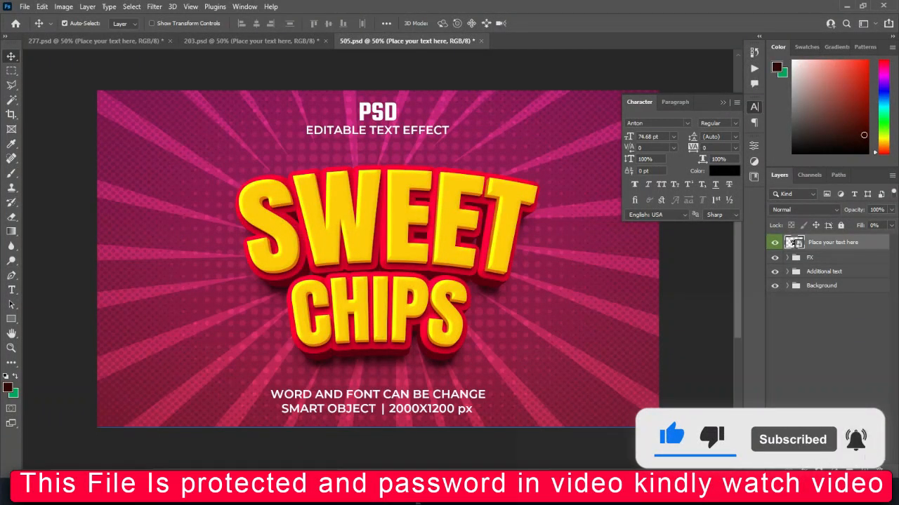
Switch to File Explorer and open the Funny Kids file 317.psd
click(404, 458)
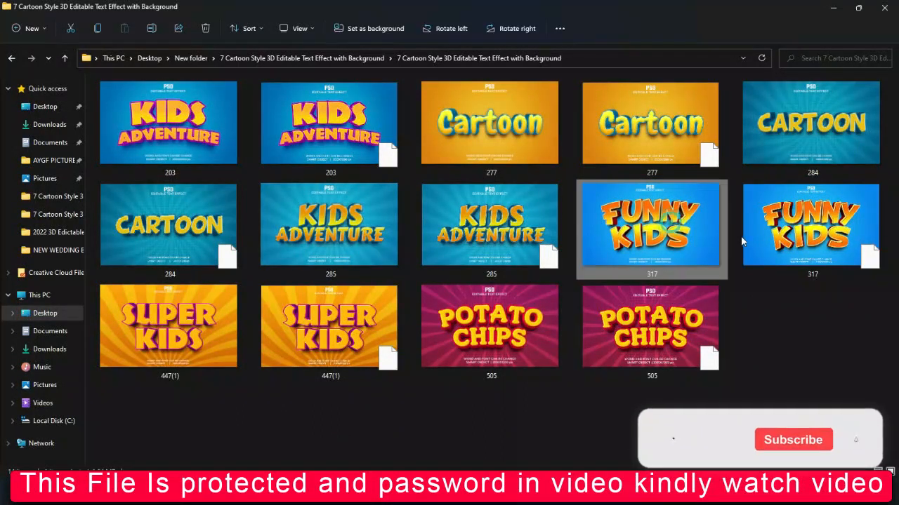
click(787, 237)
click(637, 328)
click(324, 117)
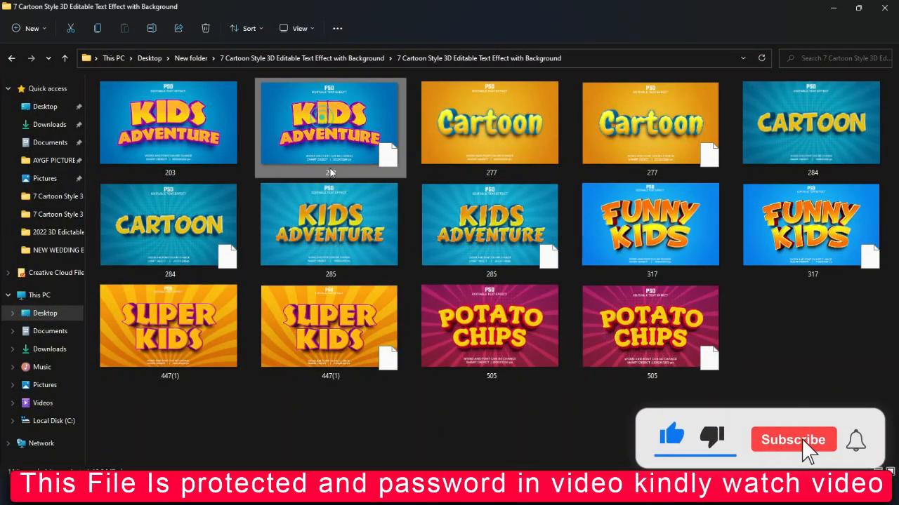
click(330, 224)
click(330, 326)
click(463, 323)
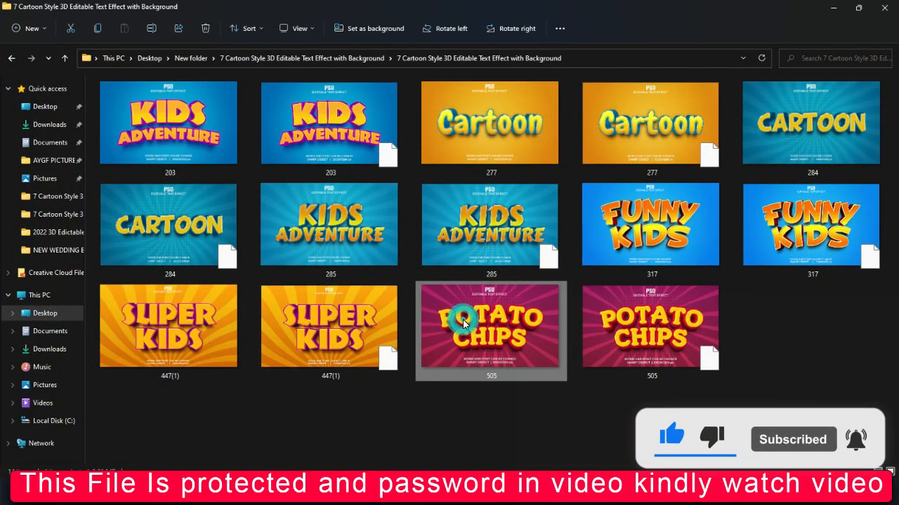
click(667, 328)
click(776, 239)
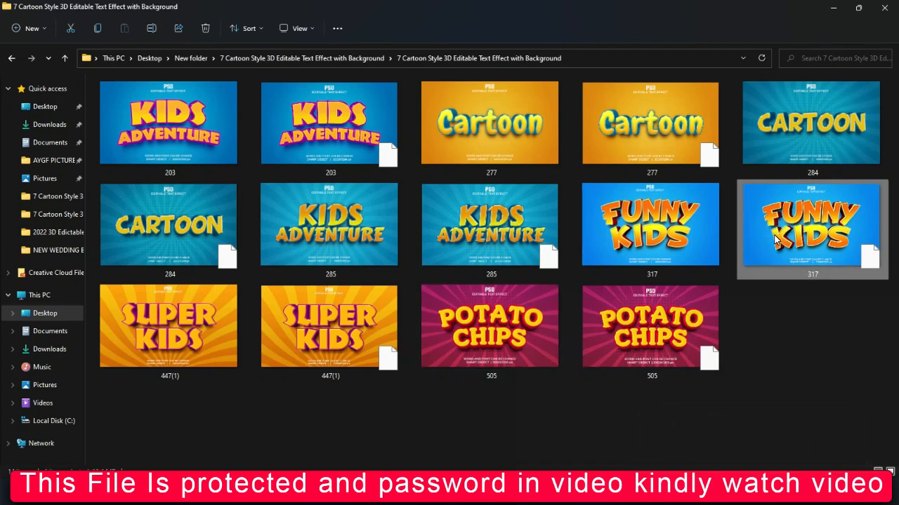
double_click(775, 239)
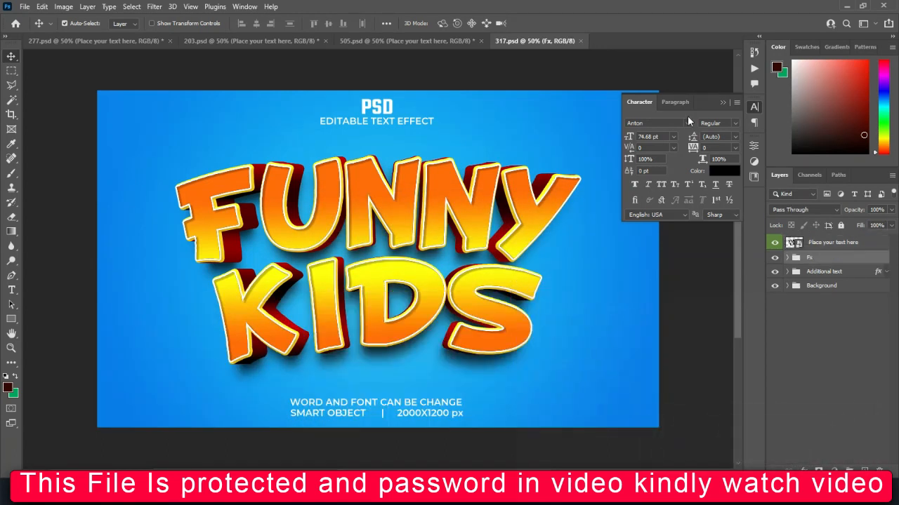
Collapse the character settings and open the contents of the "Place your text here" smart object
click(722, 101)
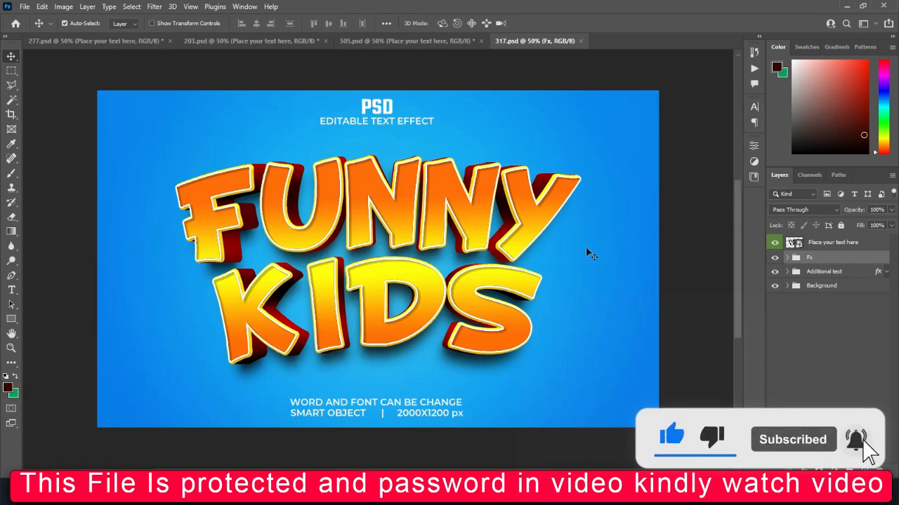
double_click(797, 245)
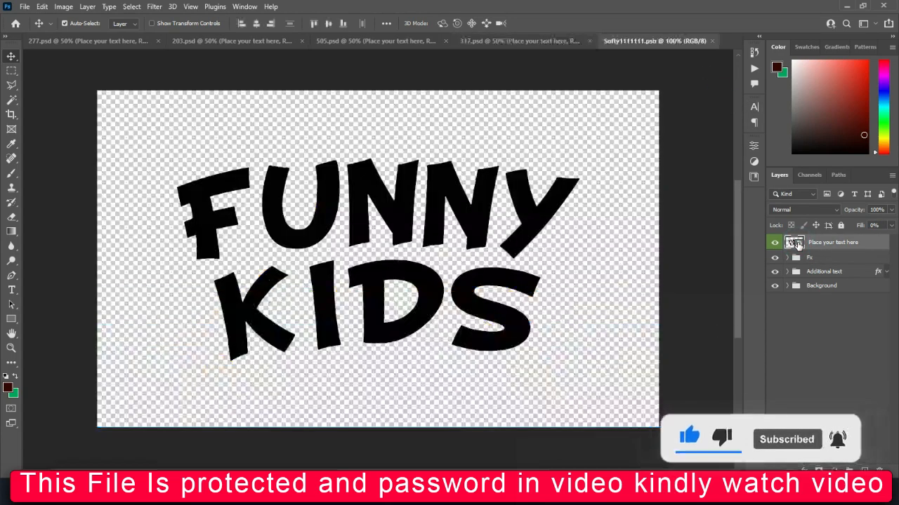
click(479, 309)
click(480, 309)
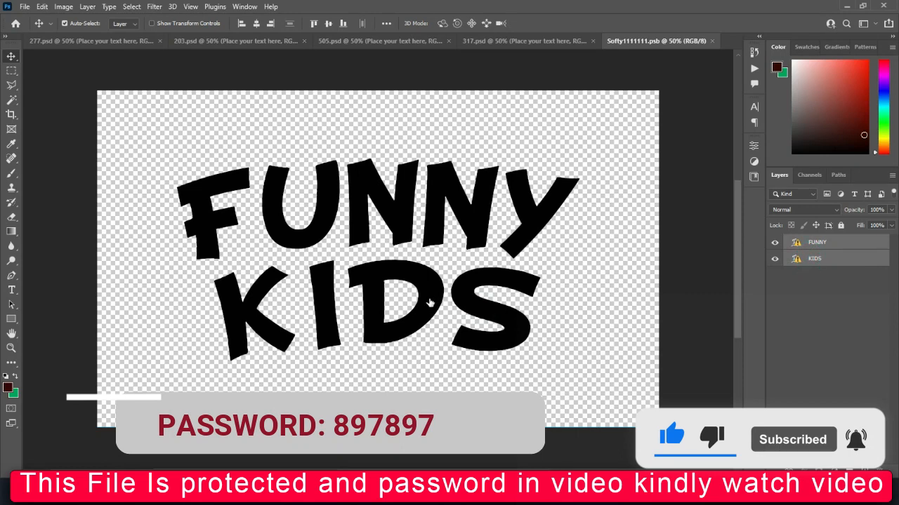
Replace the missing font on the KIDS text layer and change its text to CARTOON
double_click(430, 302)
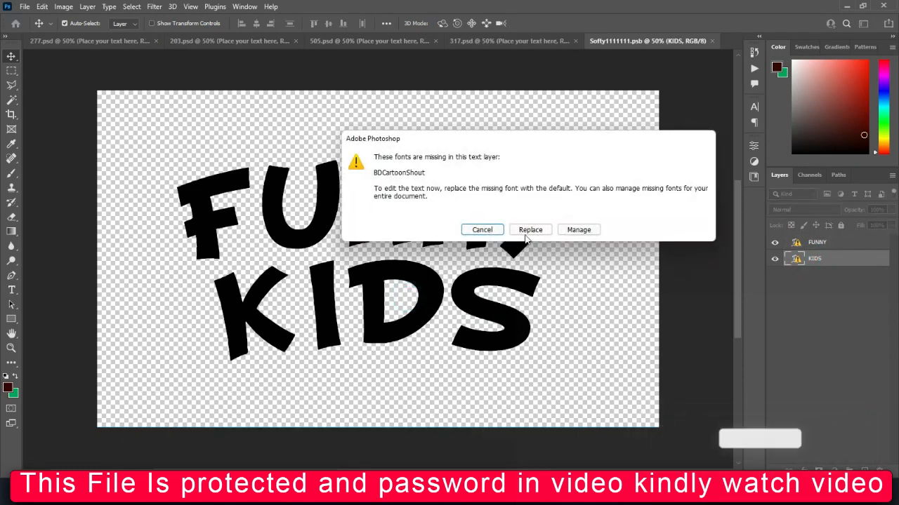
click(528, 231)
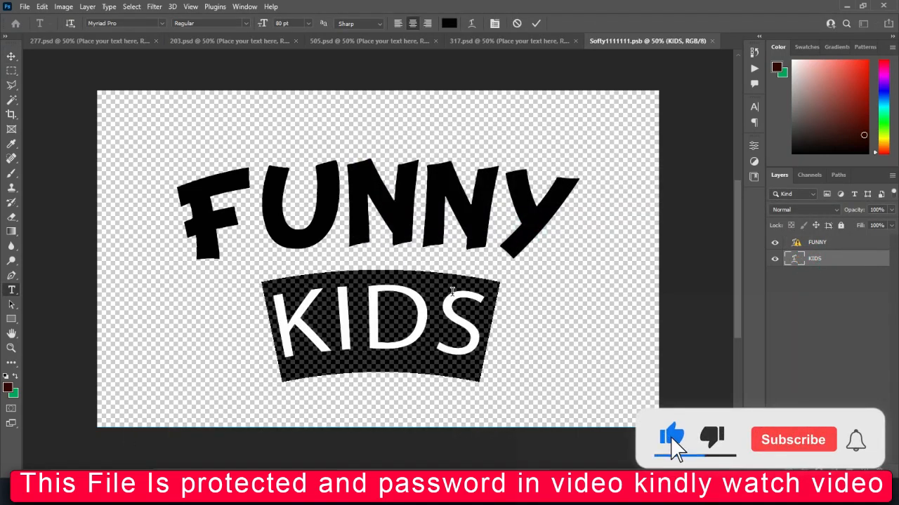
text(CARTOON)
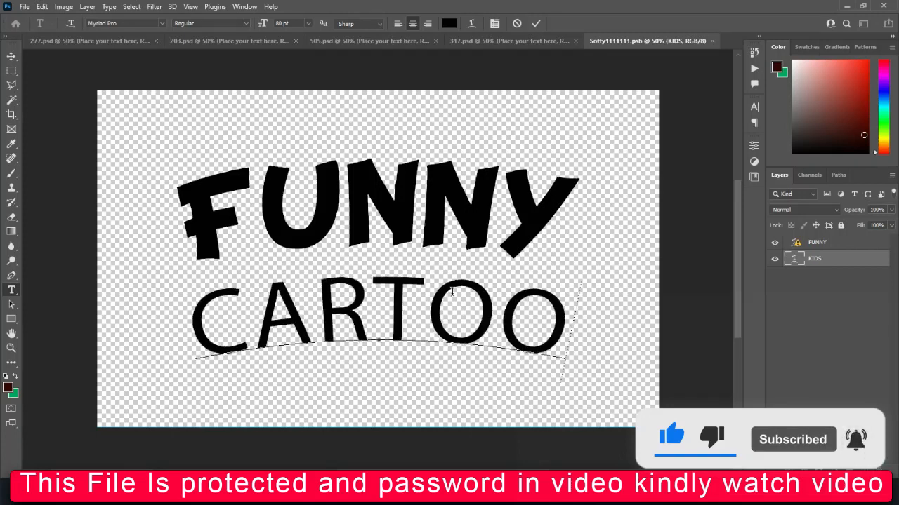
click(538, 28)
key(v)
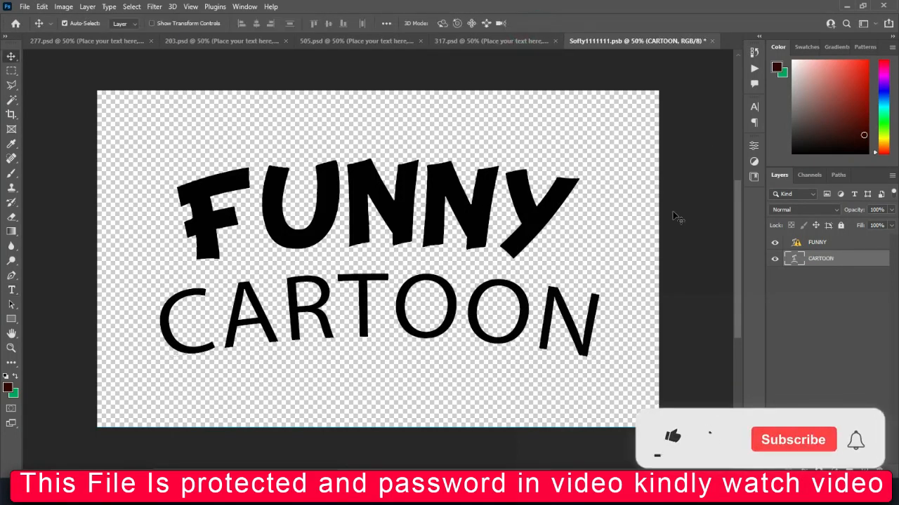
Apply faux bold and the Bold font style to the CARTOON text, and save and close the smart object's contents
click(753, 106)
click(635, 185)
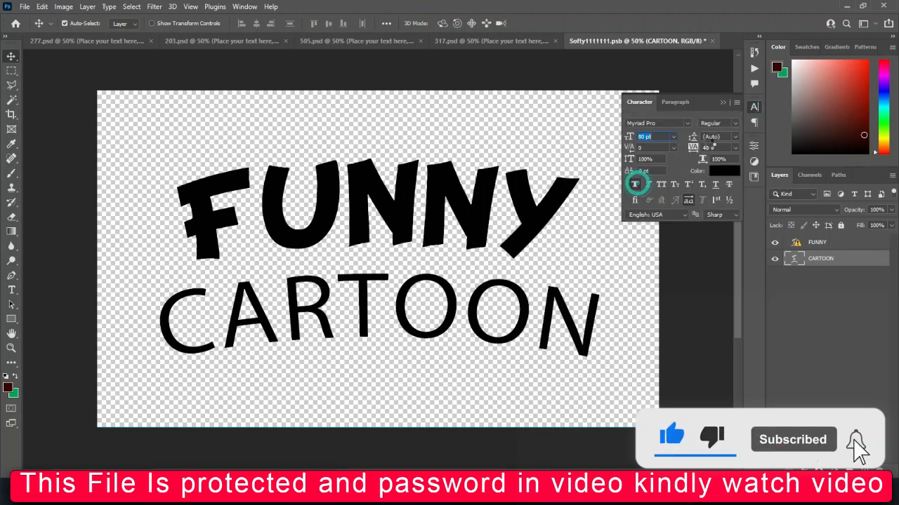
click(734, 124)
click(737, 205)
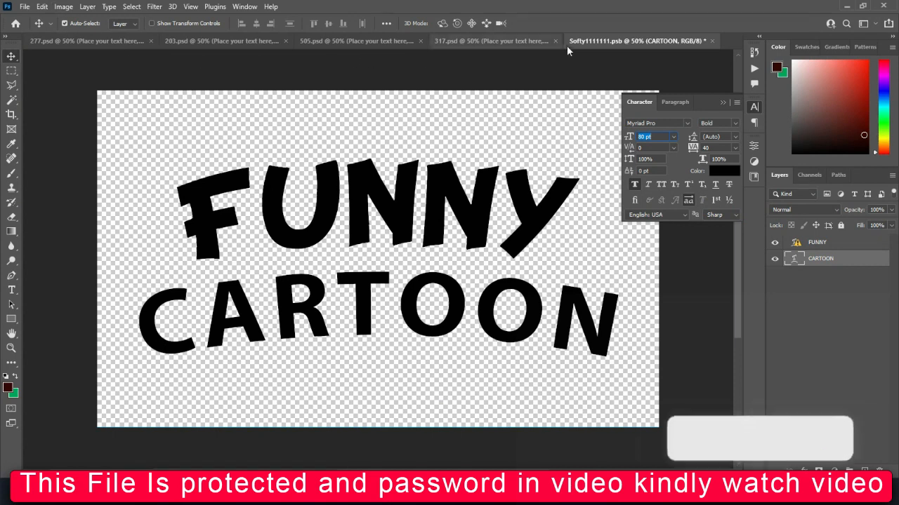
click(710, 41)
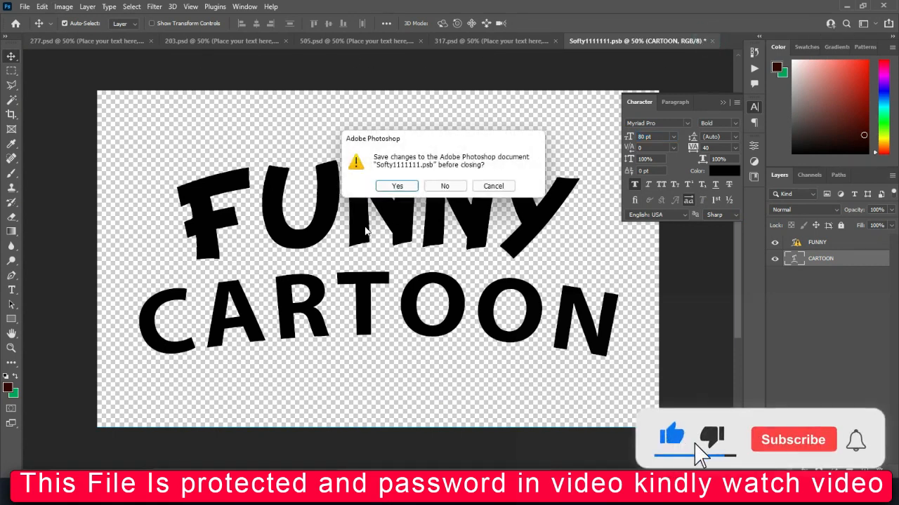
click(387, 187)
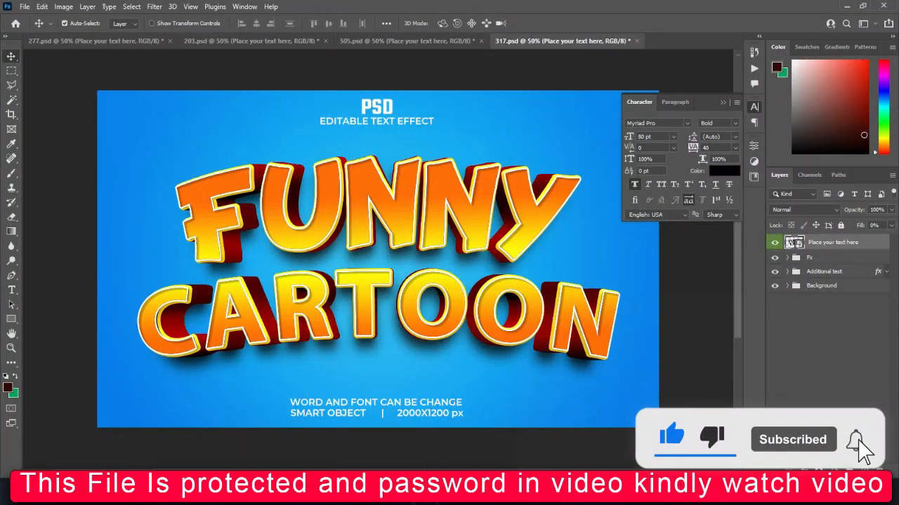
Switch to File Explorer, select all files in the text effect pack and check their combined properties
mouse_move(424, 488)
click(459, 434)
click(615, 313)
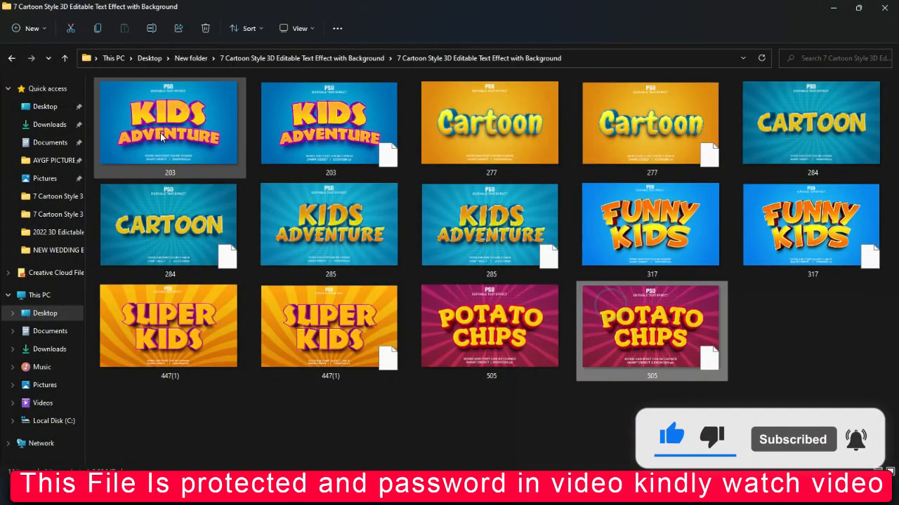
key(ctrl+a)
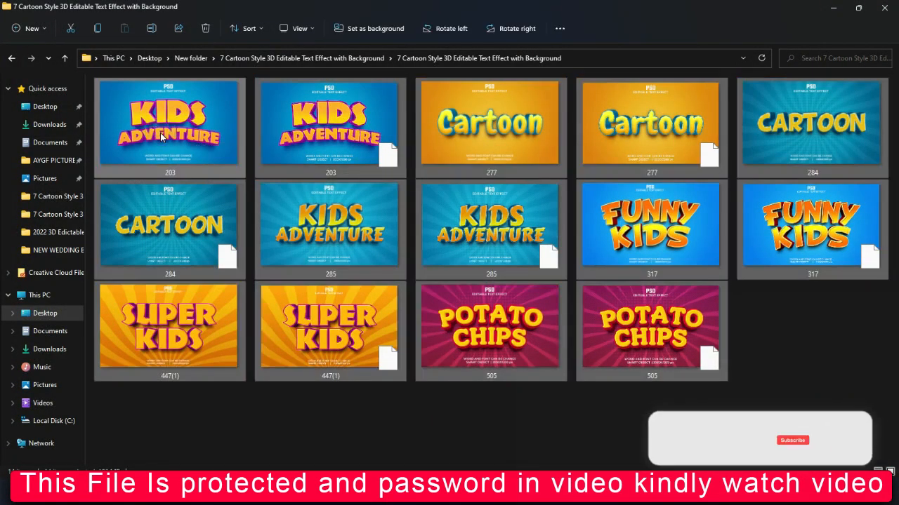
right_click(197, 303)
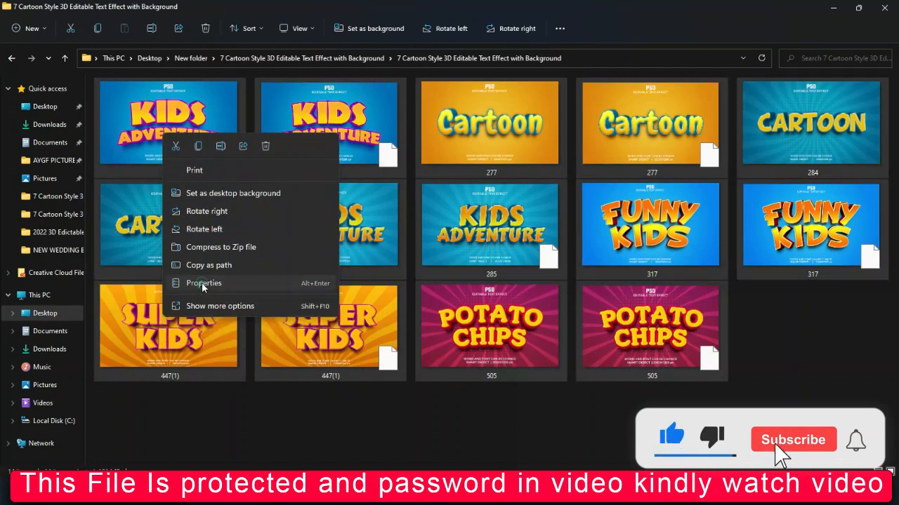
click(203, 284)
click(250, 407)
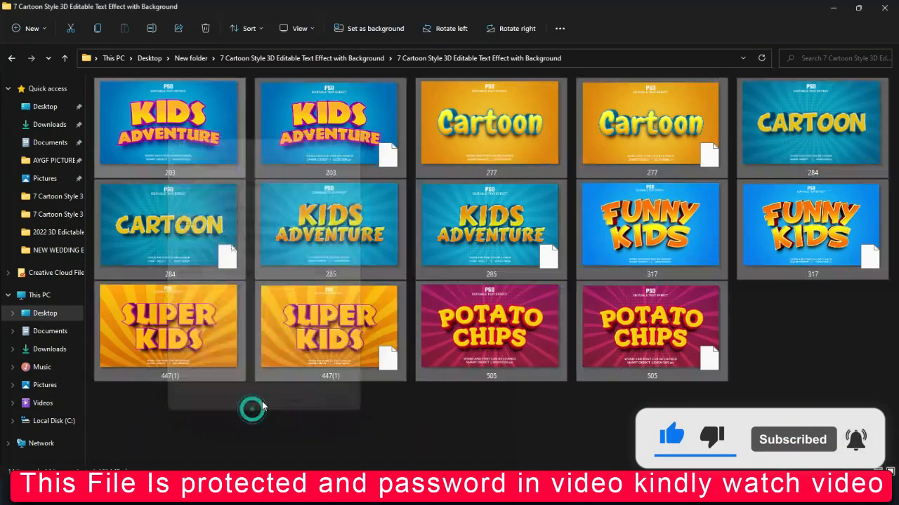
Clear the file selection and go up two folder levels to New folder
click(293, 439)
key(alt+Up)
key(alt+Up)
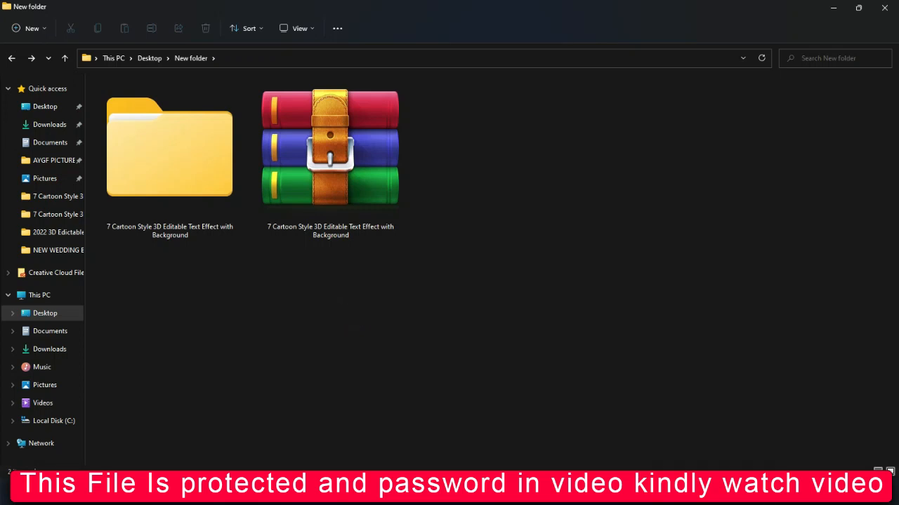
click(770, 497)
click(793, 460)
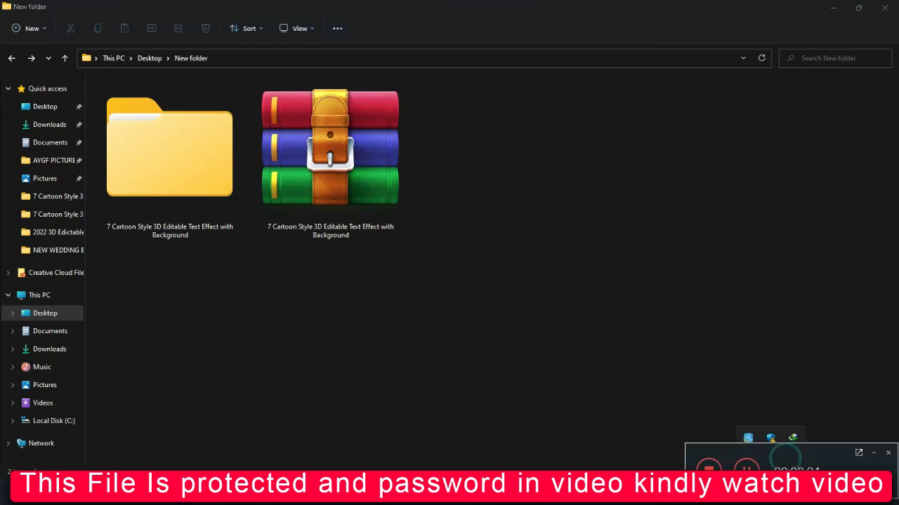
click(709, 472)
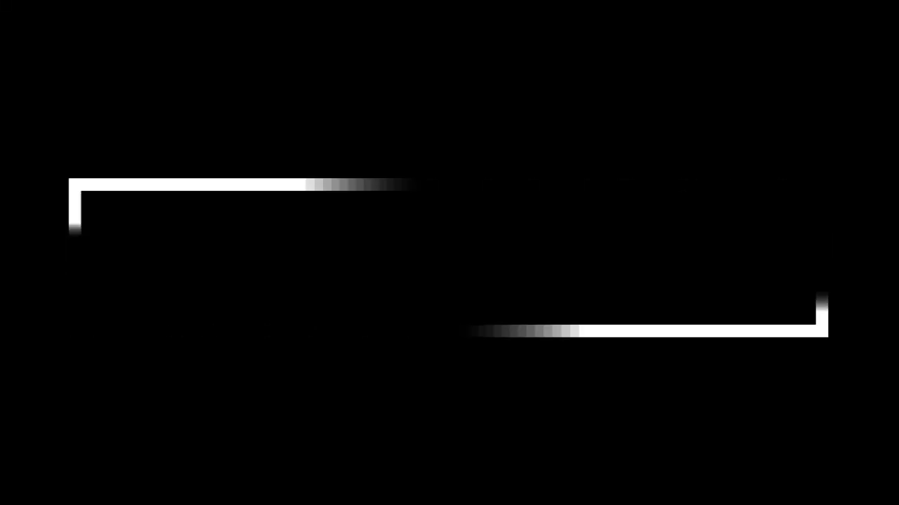